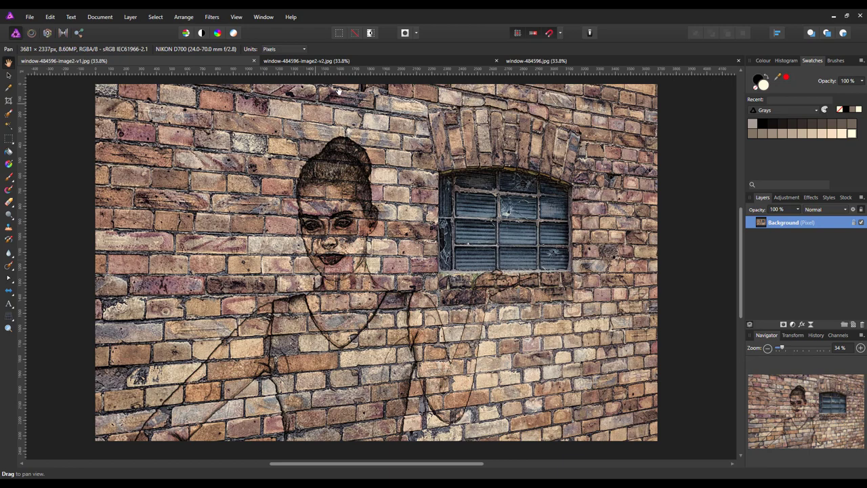
- Compare the composite versions, then return to the original window-484596.jpg brick-wall photo
click(388, 64)
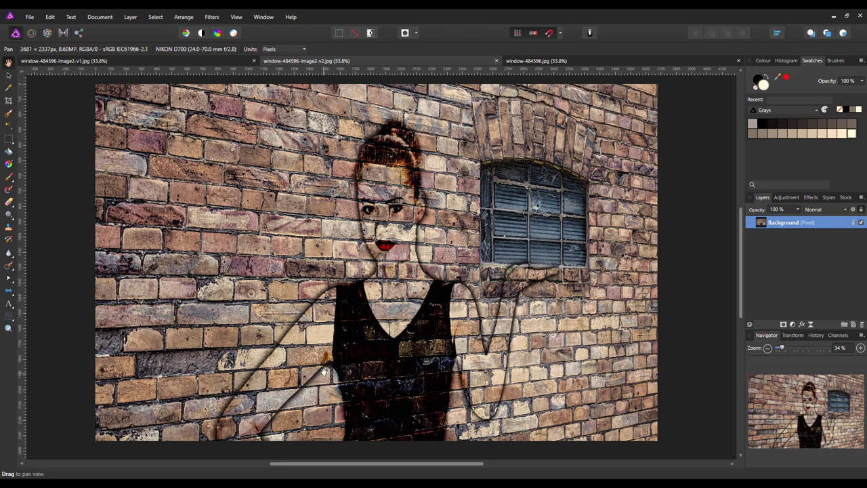
click(192, 63)
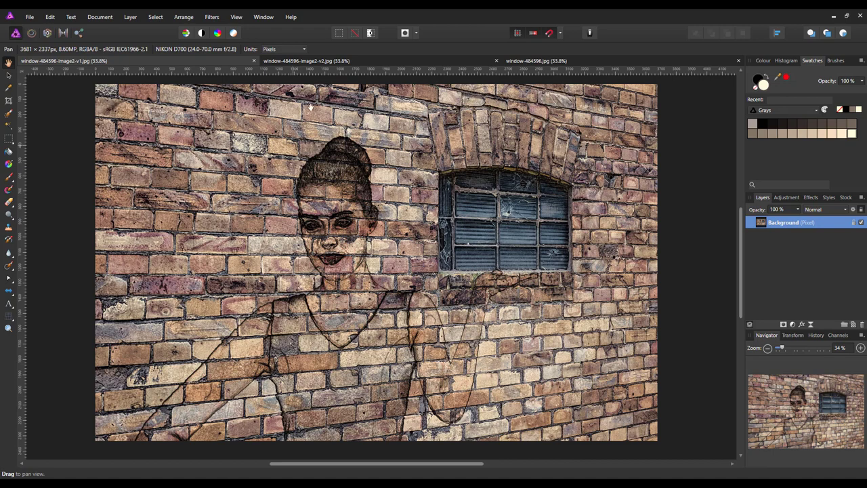
click(374, 62)
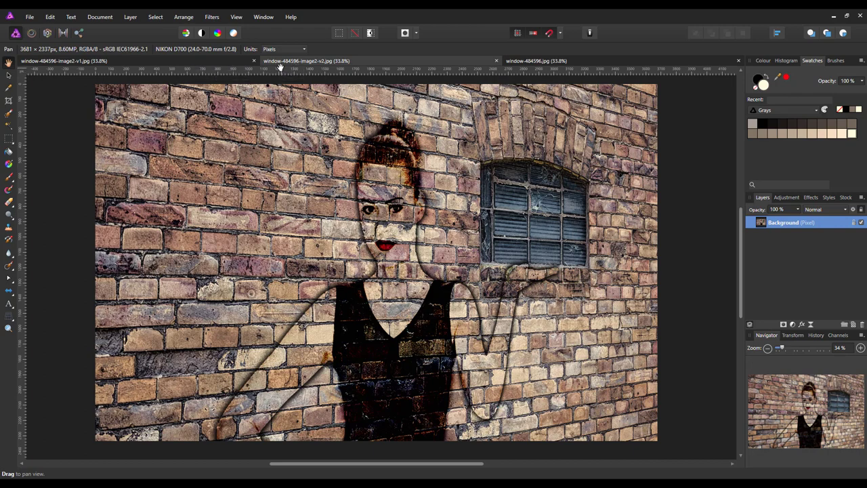
click(630, 62)
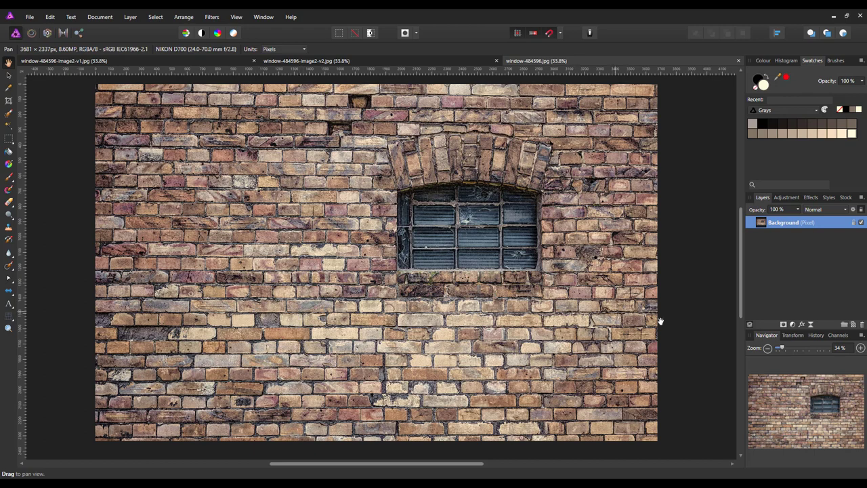
- Add a Black and White adjustment layer to the brick-wall photo and move its settings panel up
click(793, 325)
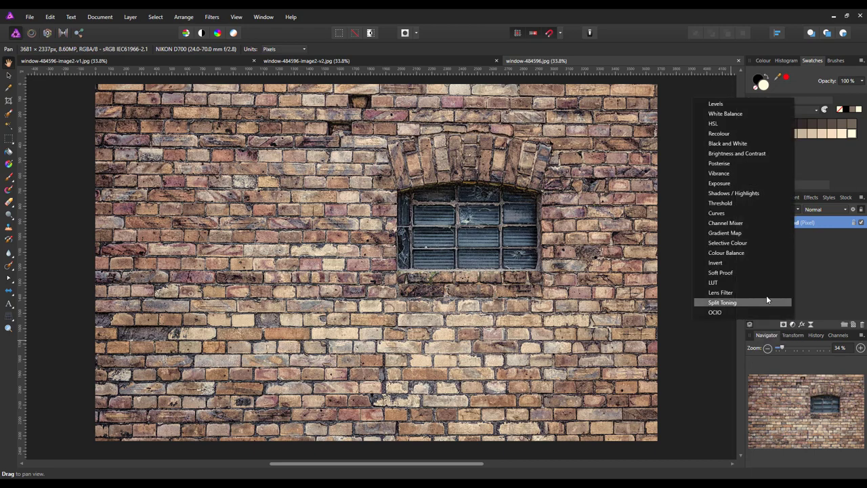
click(719, 144)
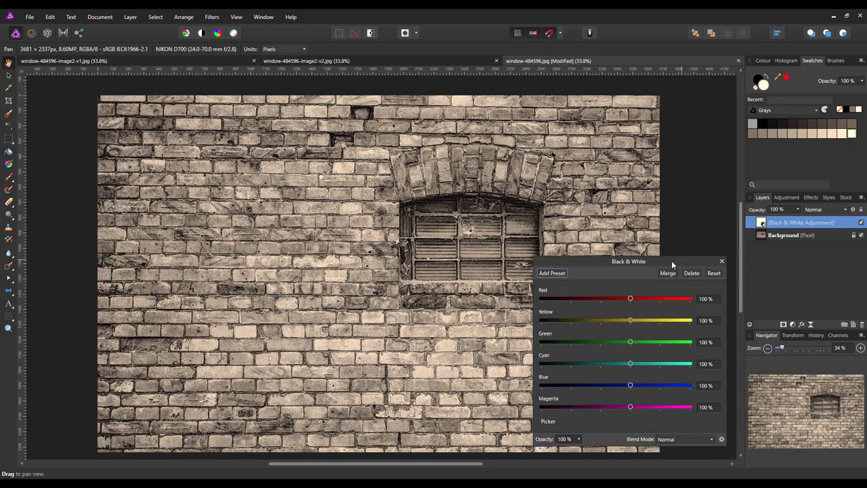
drag(672, 262, 673, 176)
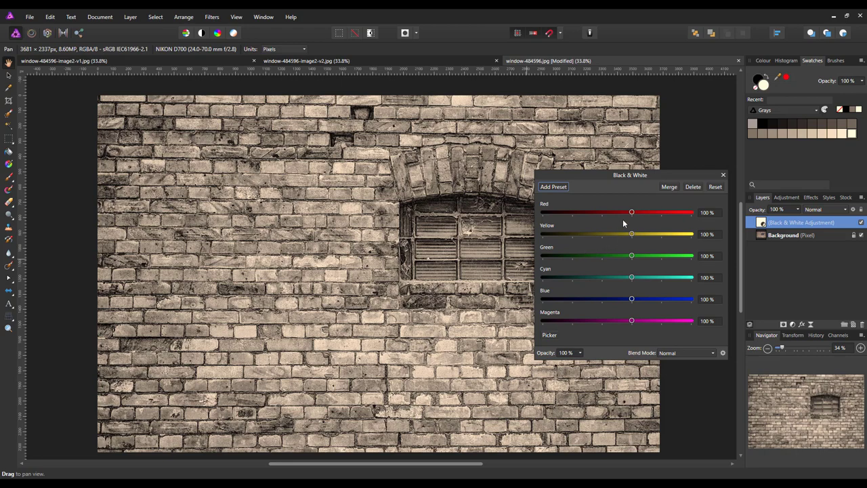
- Darken the red, yellow, blue and cyan sliders in Black & White, then merge into Background
drag(630, 213, 558, 216)
drag(631, 234, 567, 283)
click(591, 255)
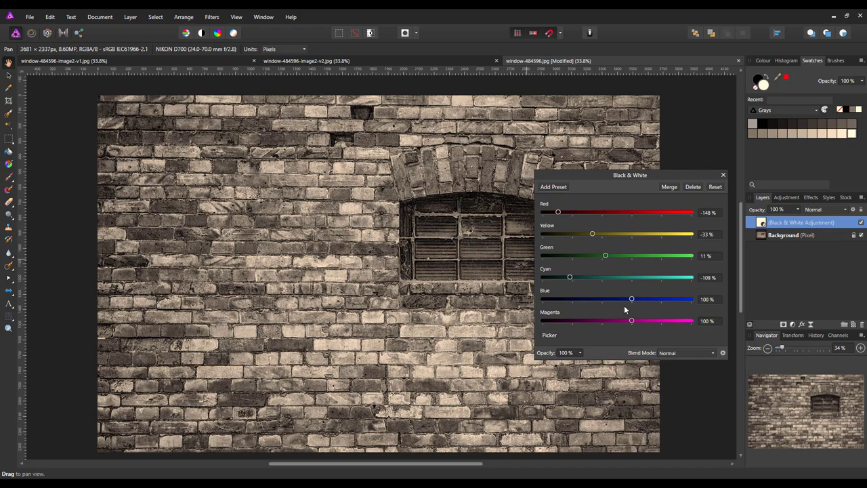
drag(631, 298, 544, 332)
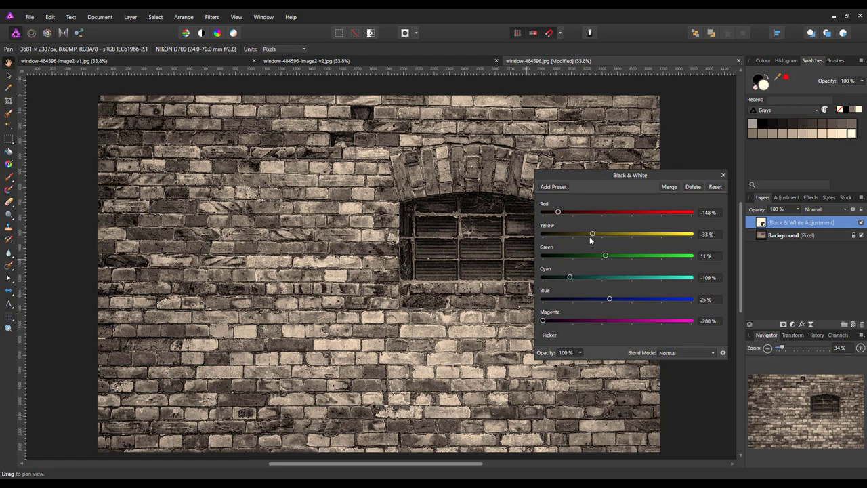
drag(592, 234, 544, 219)
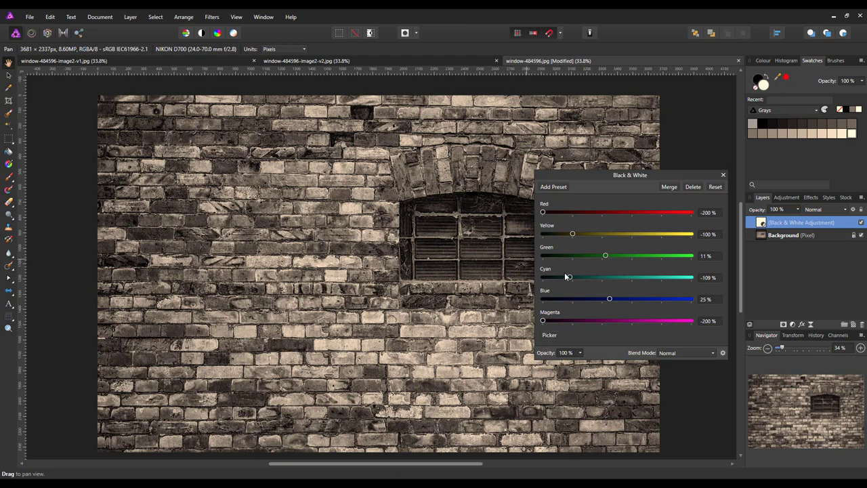
drag(567, 277, 550, 276)
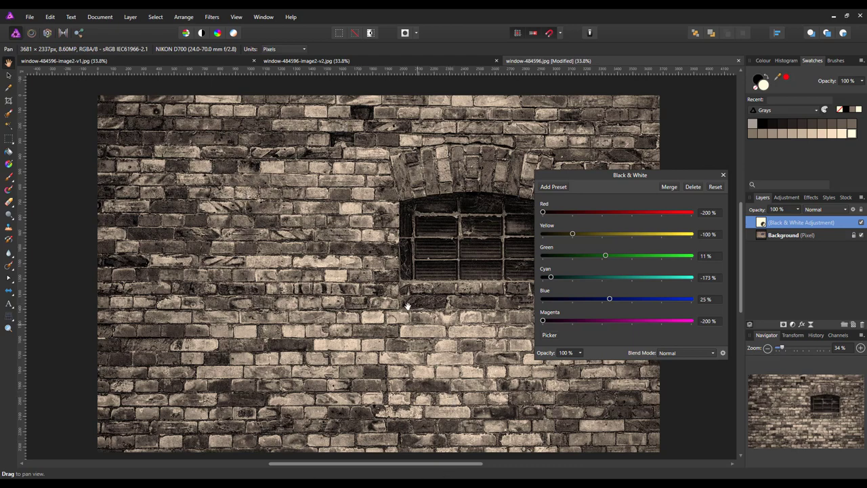
click(669, 187)
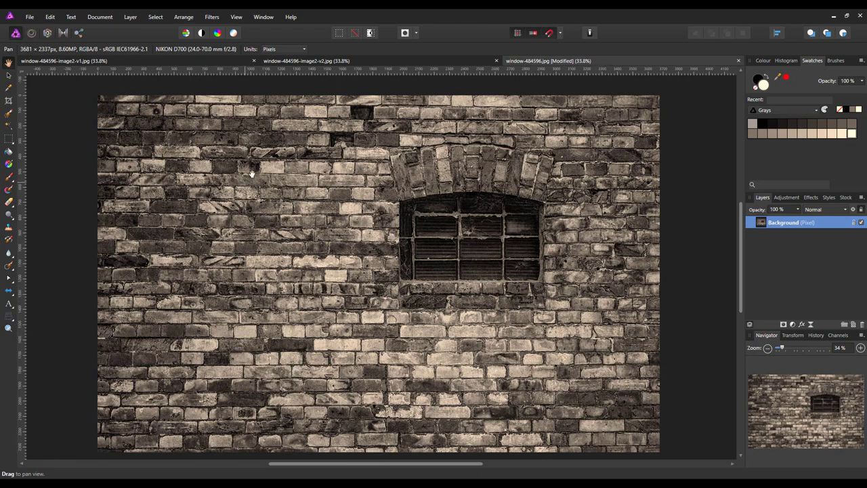
- Apply a Gaussian Blur with a radius of about 4 px to the grey brick wall
click(214, 19)
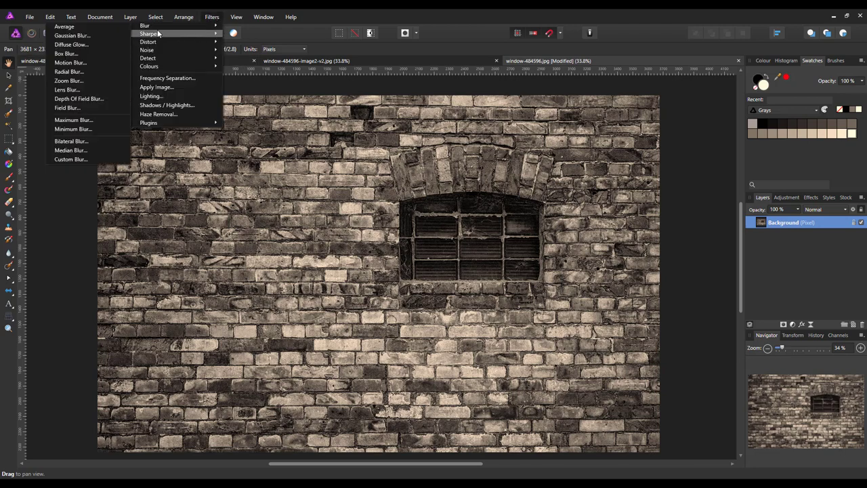
click(96, 35)
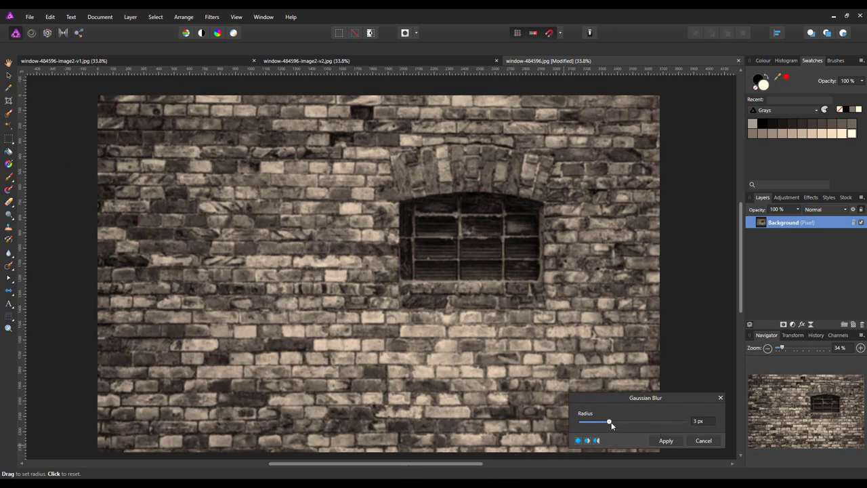
drag(610, 423, 612, 421)
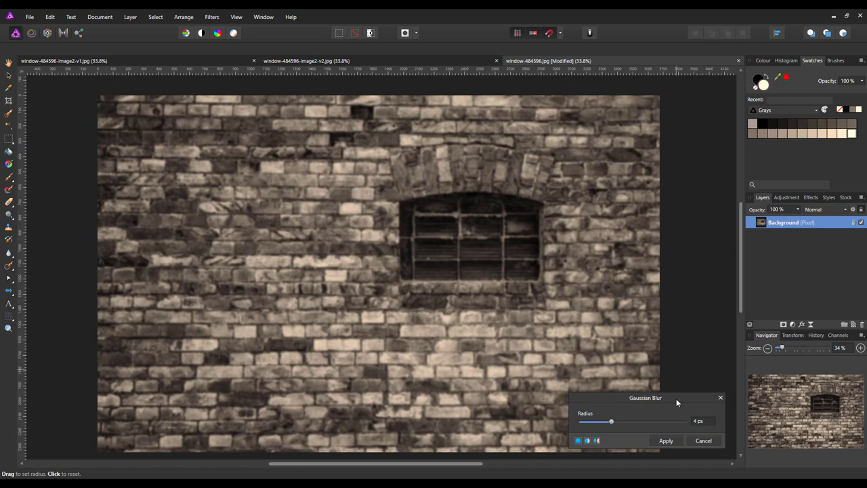
click(666, 440)
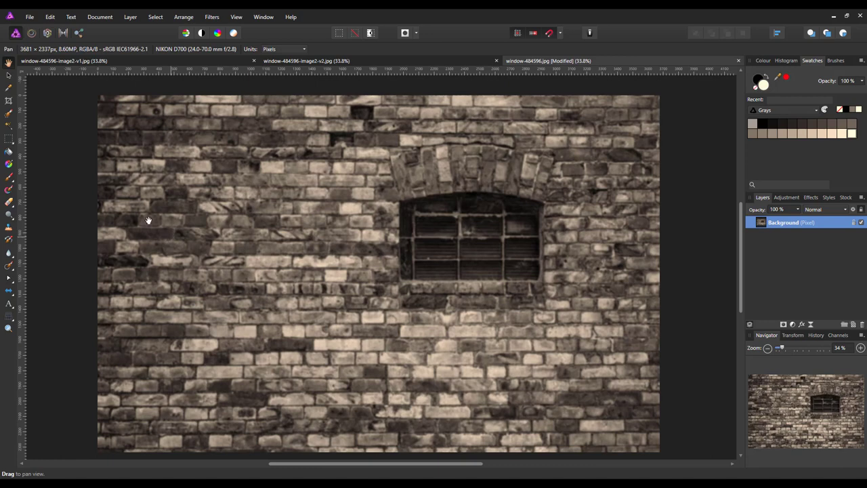
- Export the wall as a JPEG named window-484596-displace in the Pixabay Images folder
click(29, 18)
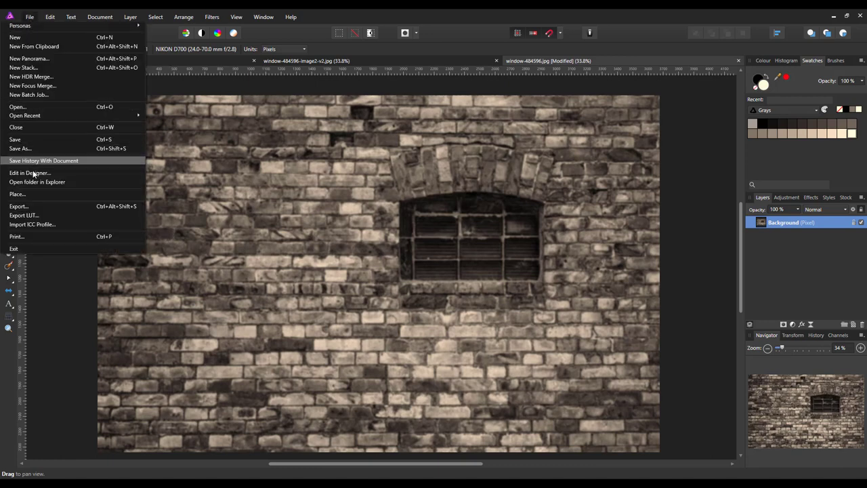
click(57, 207)
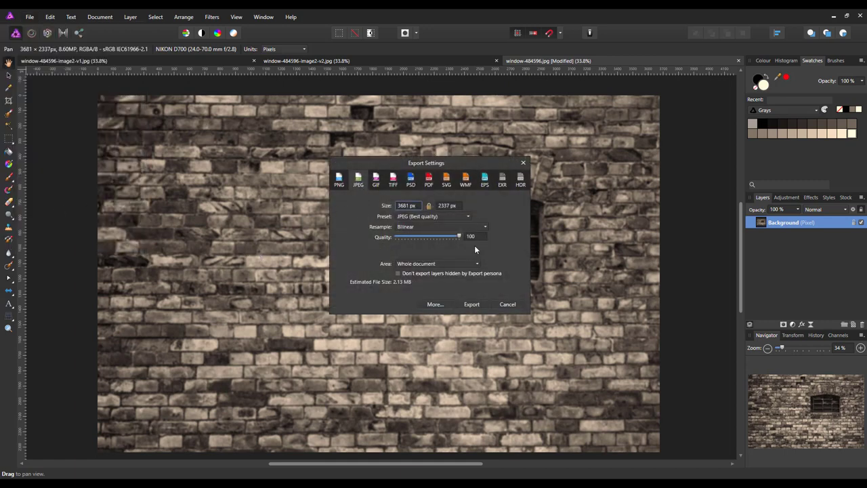
click(471, 305)
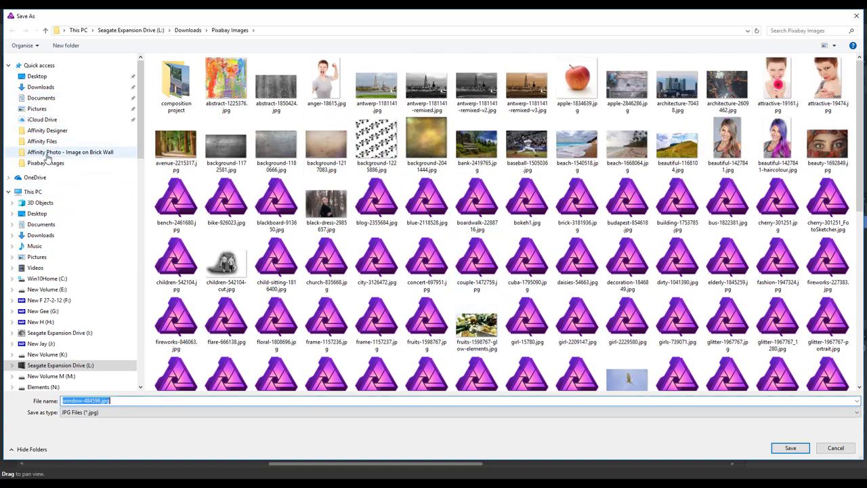
scroll(254, 336, down, 10)
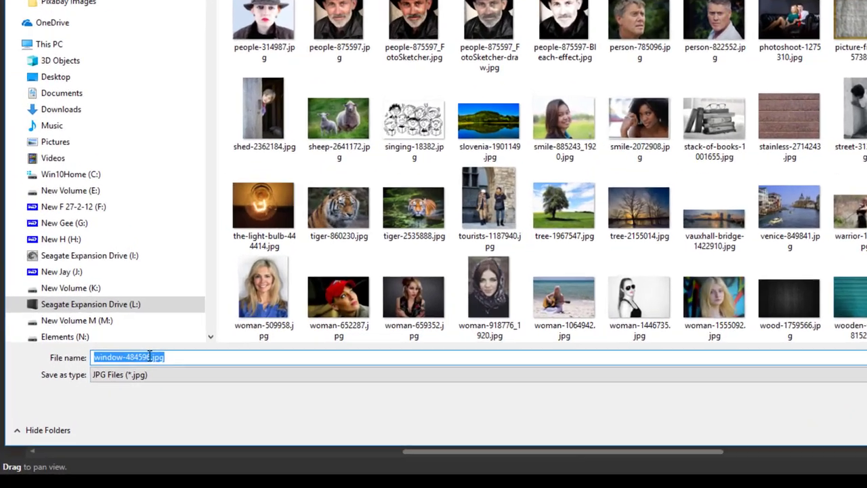
drag(100, 400, 109, 400)
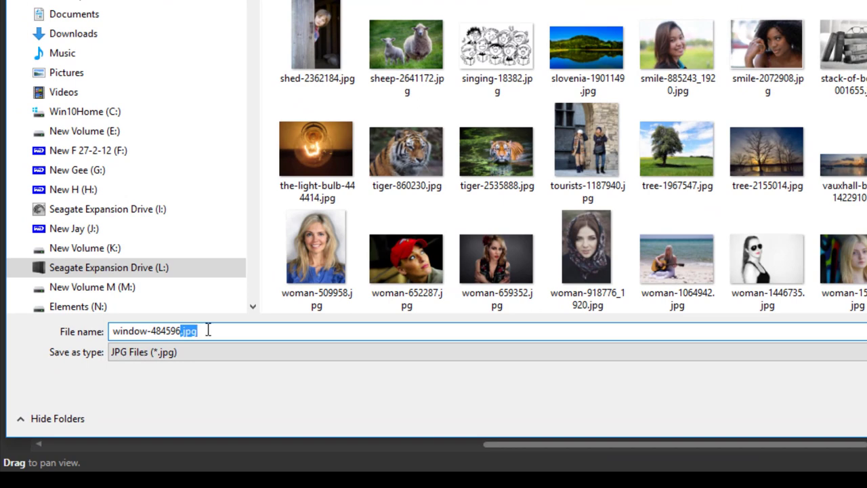
text(-displace)
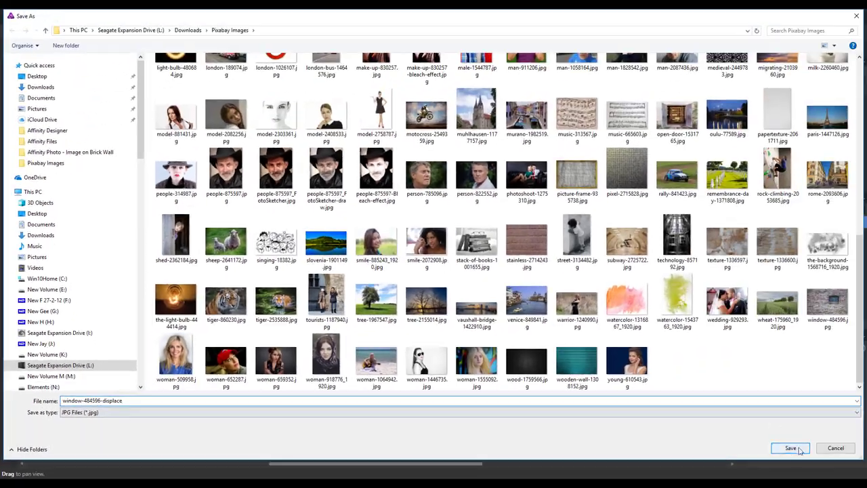
click(800, 449)
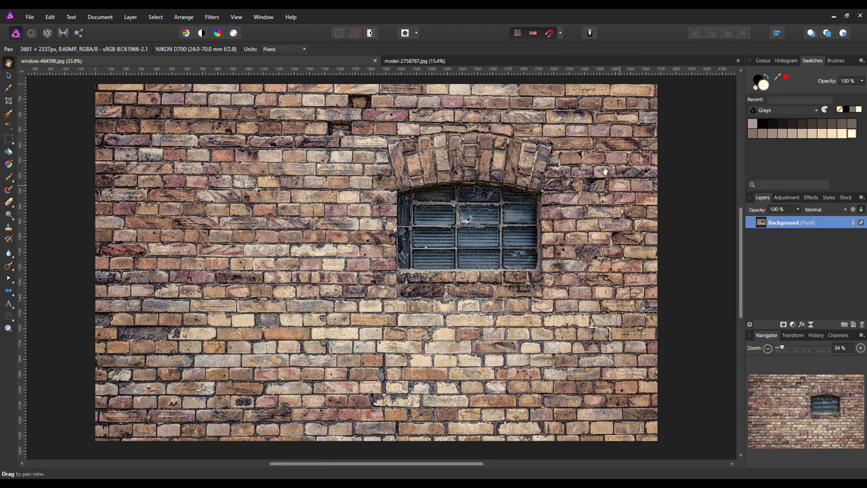
- In model-2758787.jpg, brush-select the model, copy her to a new layer, and hide the original
click(441, 59)
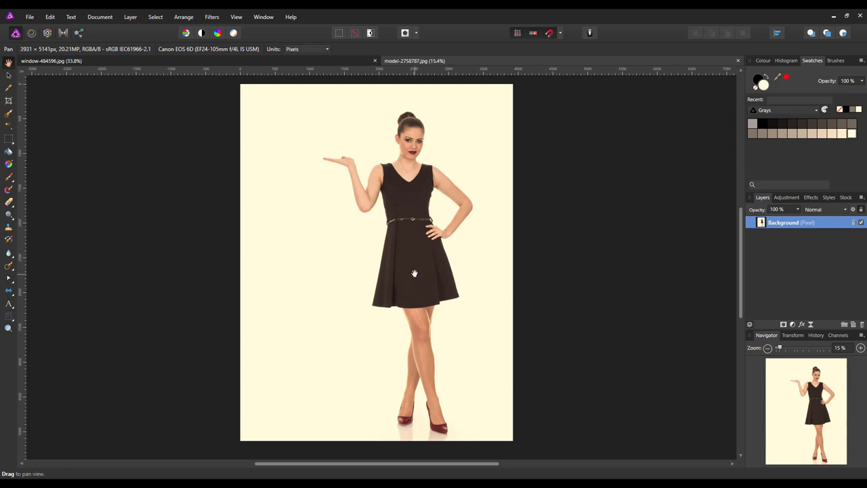
click(8, 115)
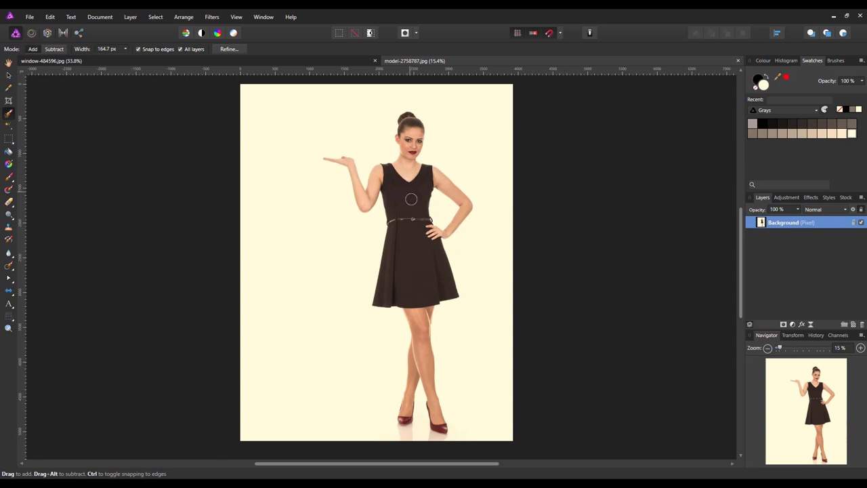
drag(413, 224, 413, 248)
drag(410, 168, 409, 124)
drag(382, 173, 431, 178)
drag(421, 328, 424, 356)
key(ctrl+j)
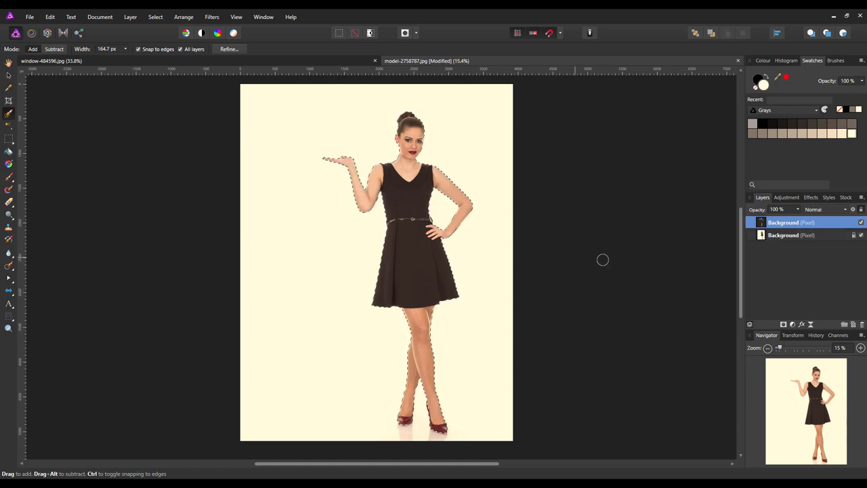
click(861, 235)
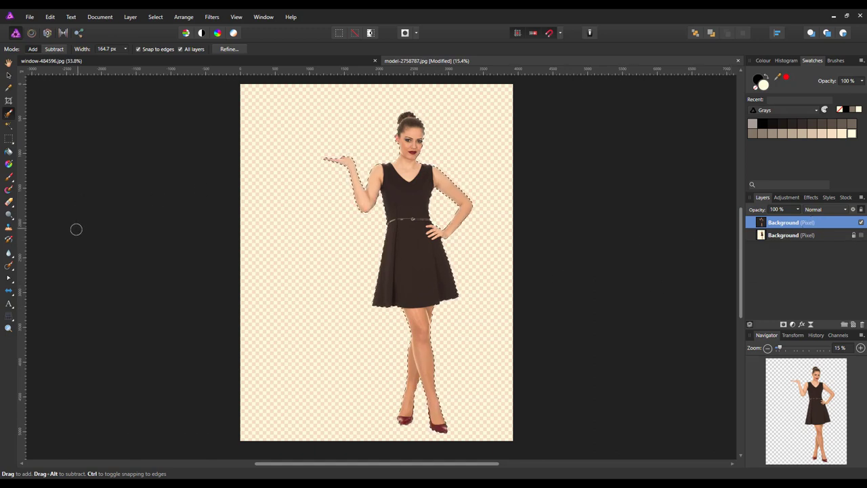
- Deselect, copy the cut-out model layer, and switch to the window-484596.jpg brick-wall document
key(ctrl+d)
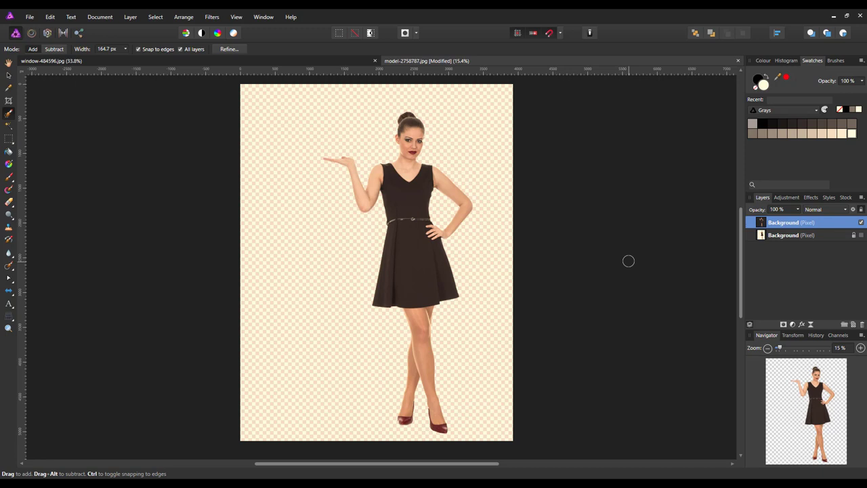
right_click(804, 223)
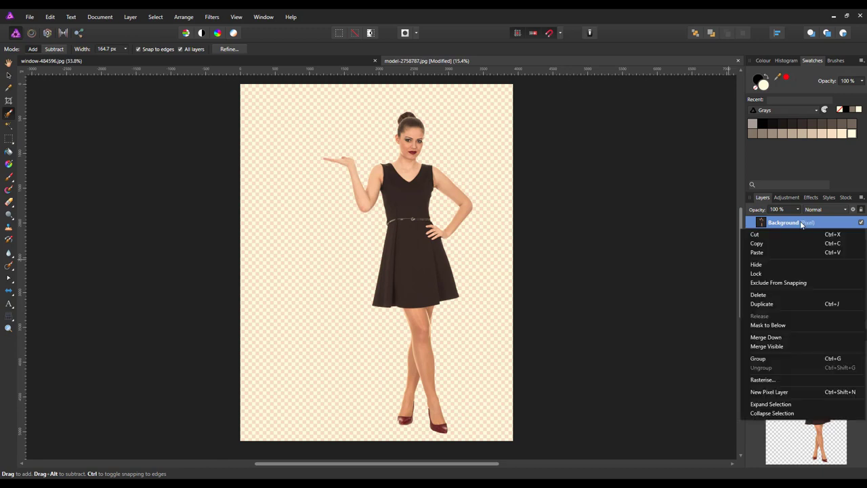
click(758, 243)
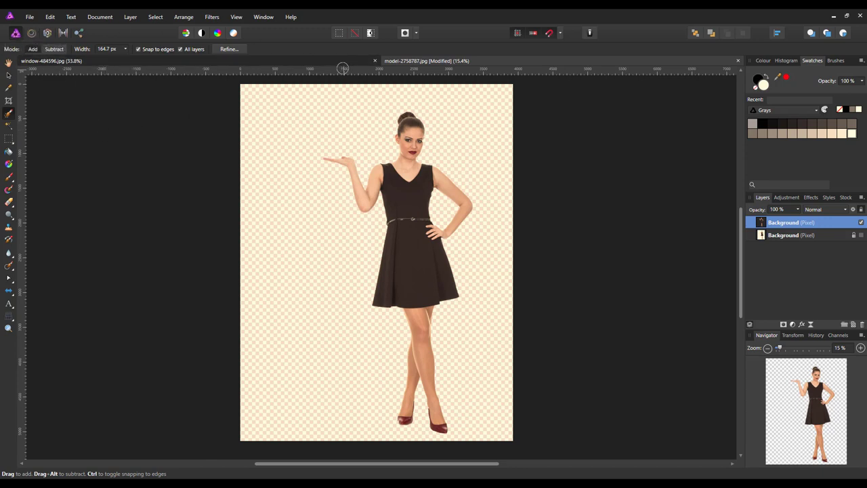
click(309, 62)
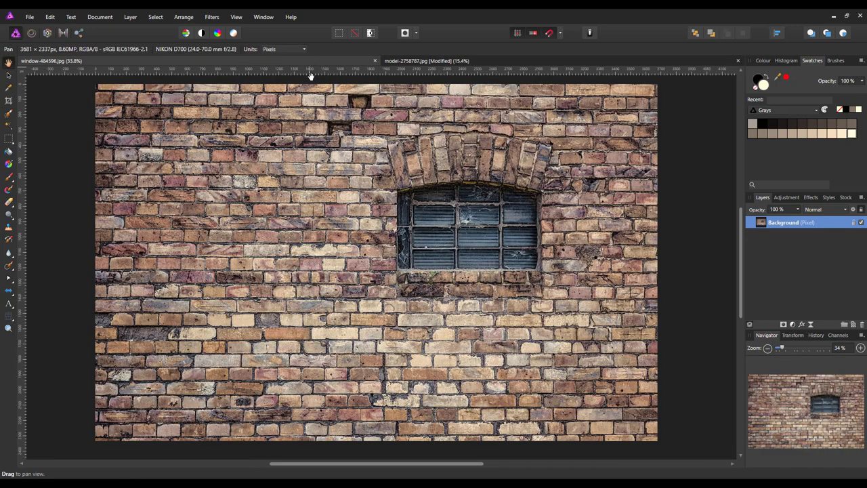
click(51, 19)
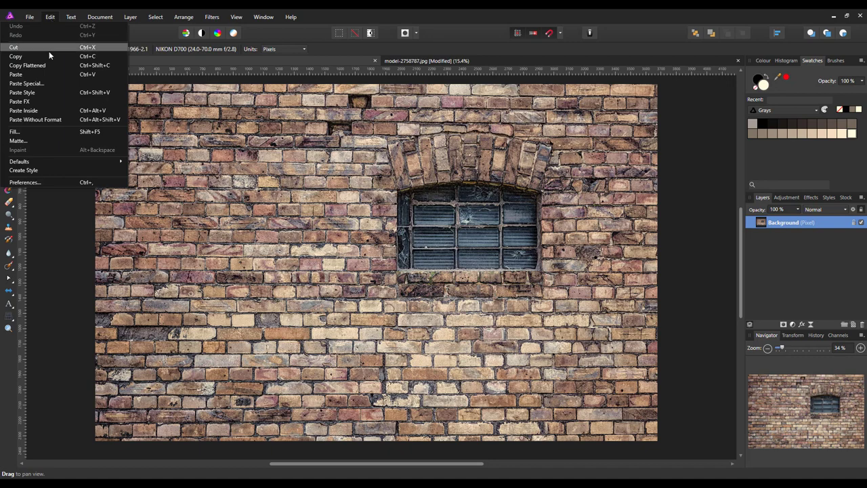
- Paste the model onto the brick wall and move her to the left of the window
click(44, 75)
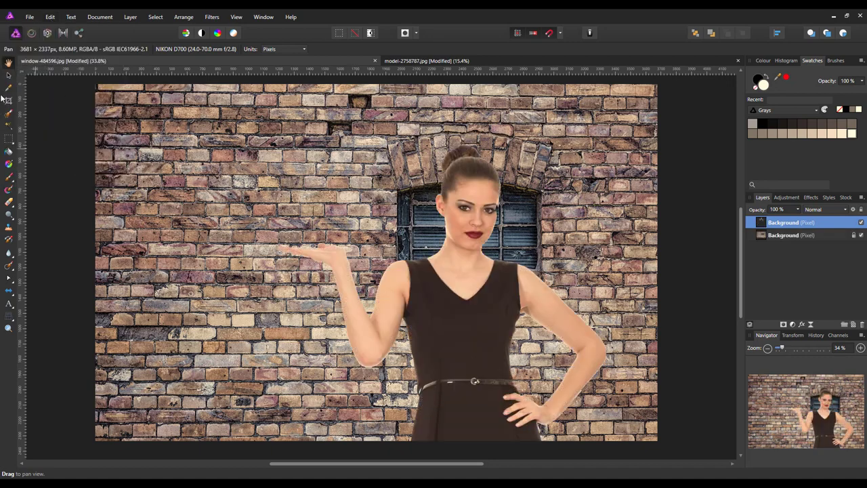
click(8, 77)
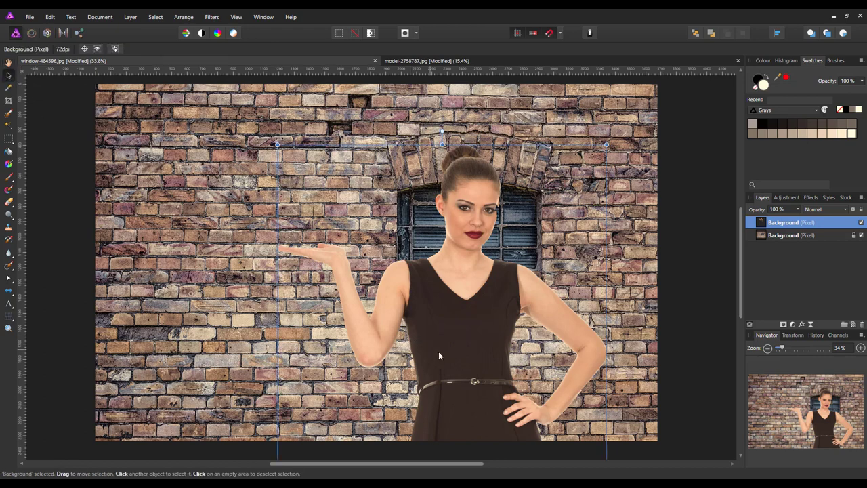
drag(467, 358, 323, 373)
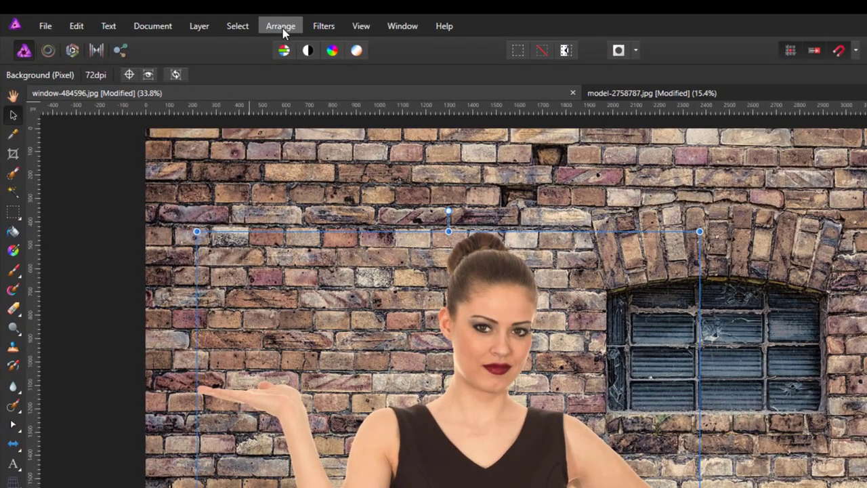
- Flip the model horizontally and position her so her raised hand sits beside the window
click(281, 27)
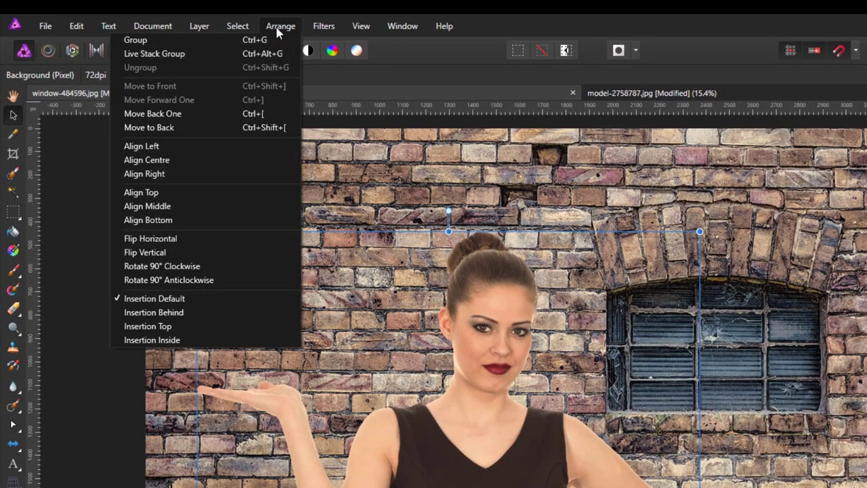
click(161, 240)
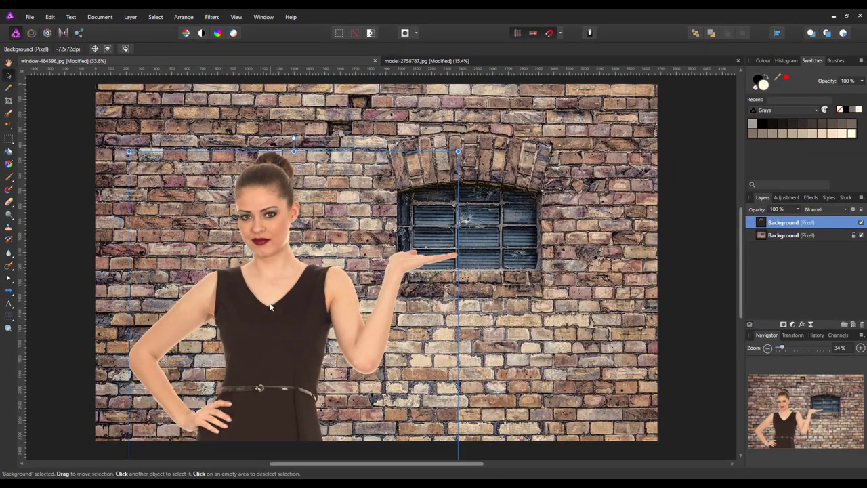
drag(278, 322, 306, 322)
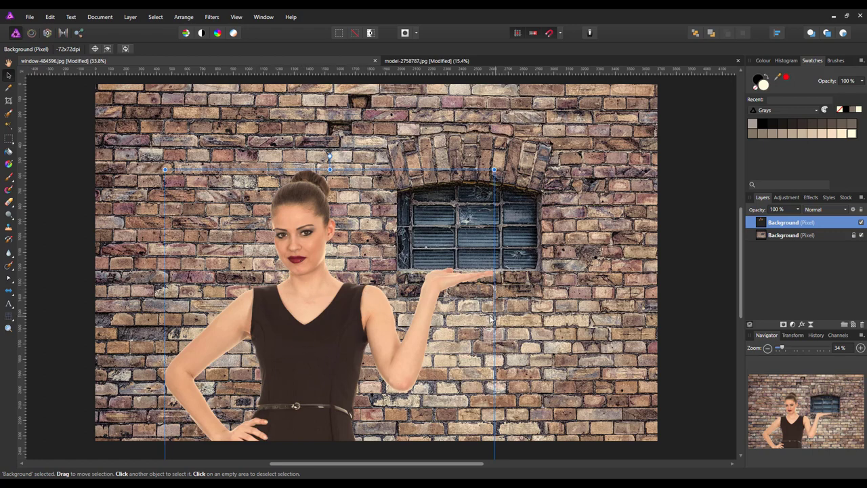
- Hide the brick wall layer and duplicate the model layer twice
click(861, 235)
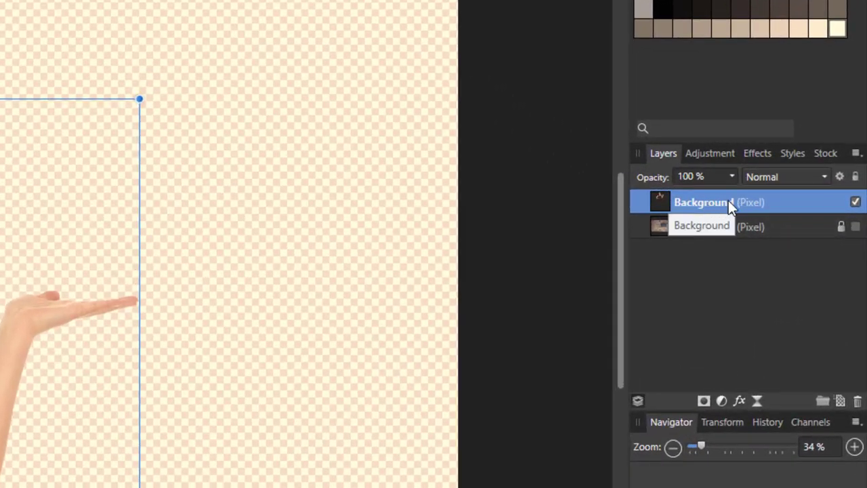
right_click(716, 201)
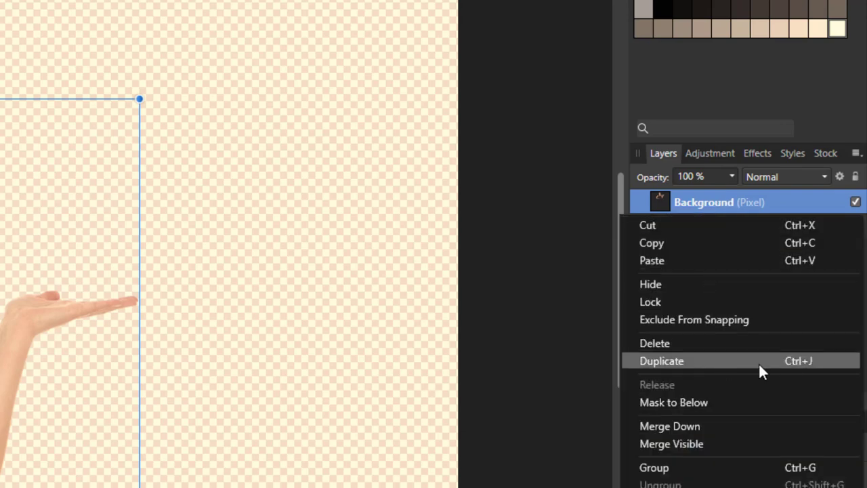
click(800, 363)
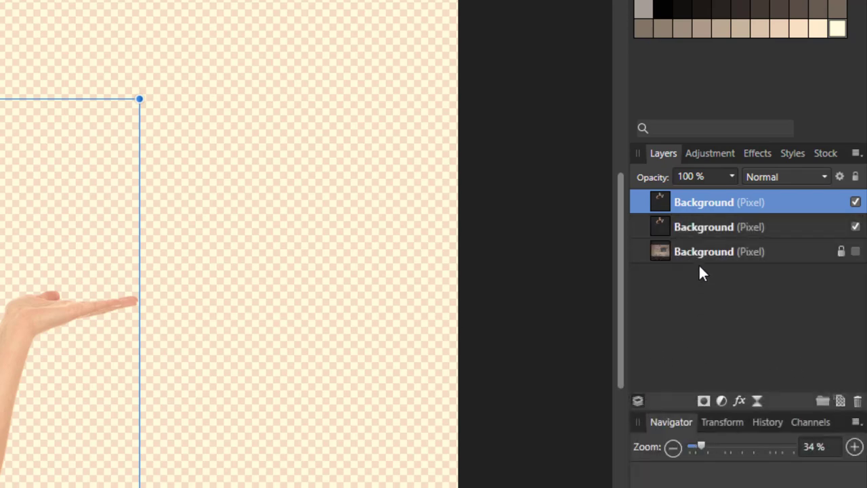
right_click(740, 203)
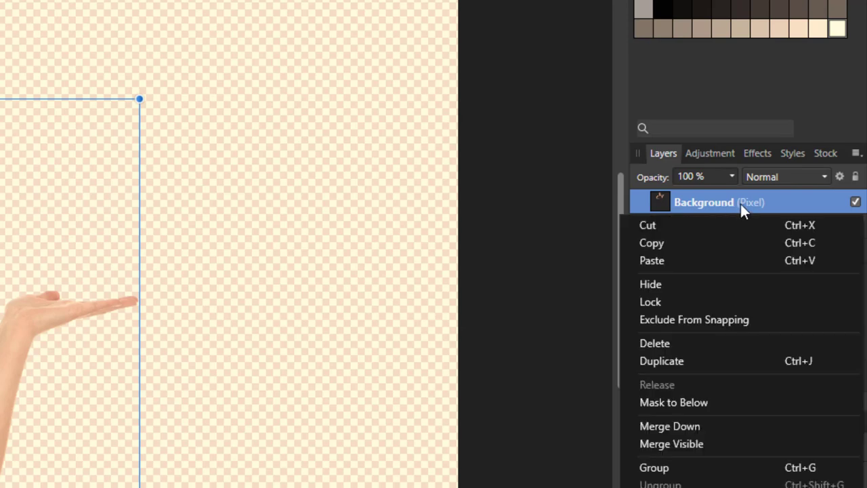
click(700, 356)
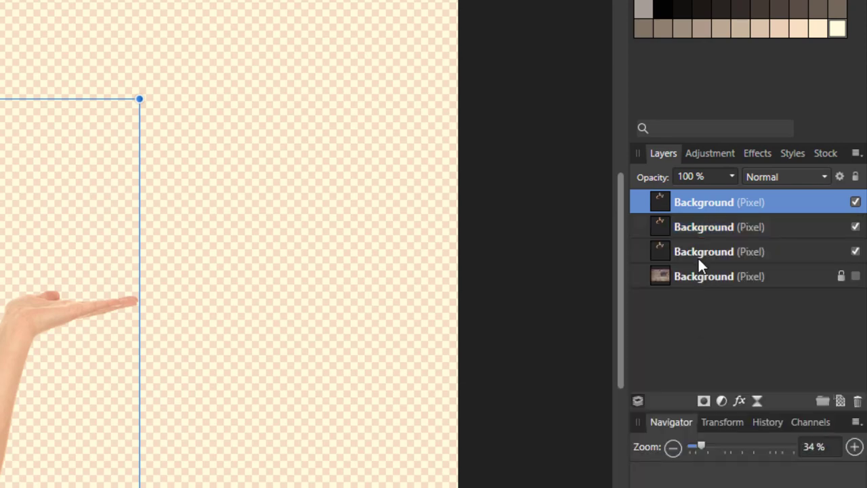
- Rename the two model layer copies to 1 and 2
double_click(721, 226)
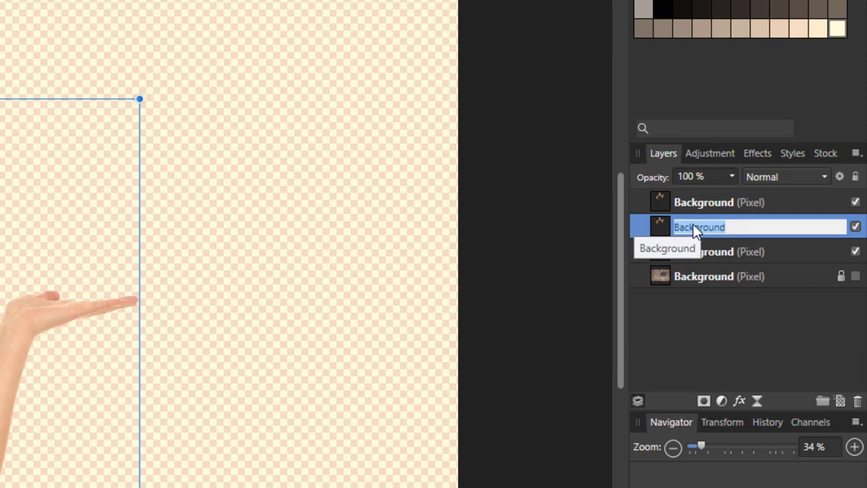
key(BackSpace)
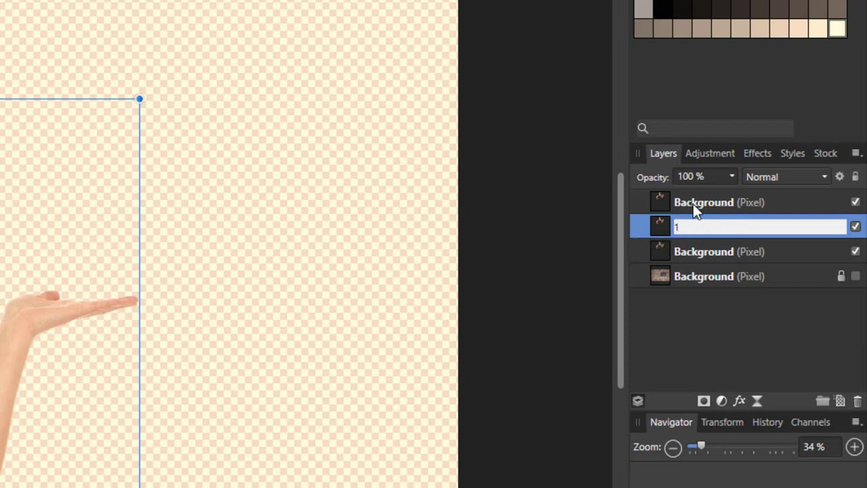
text(1)
key(Return)
click(692, 203)
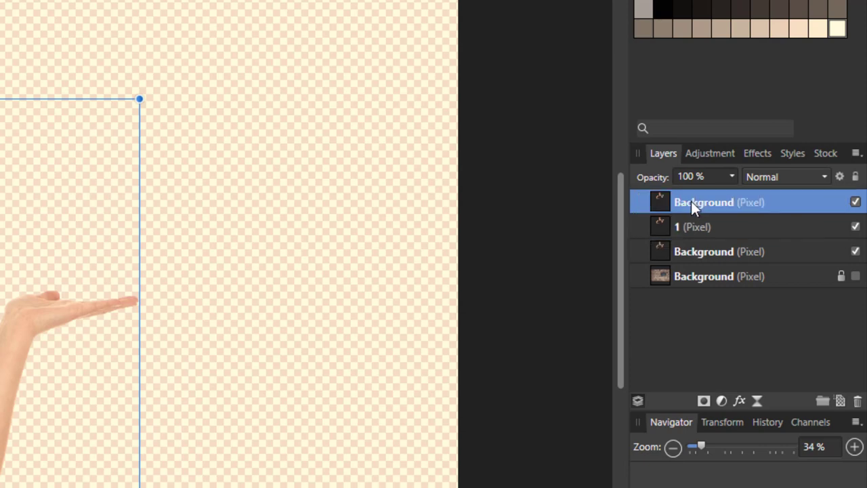
double_click(691, 200)
text(2)
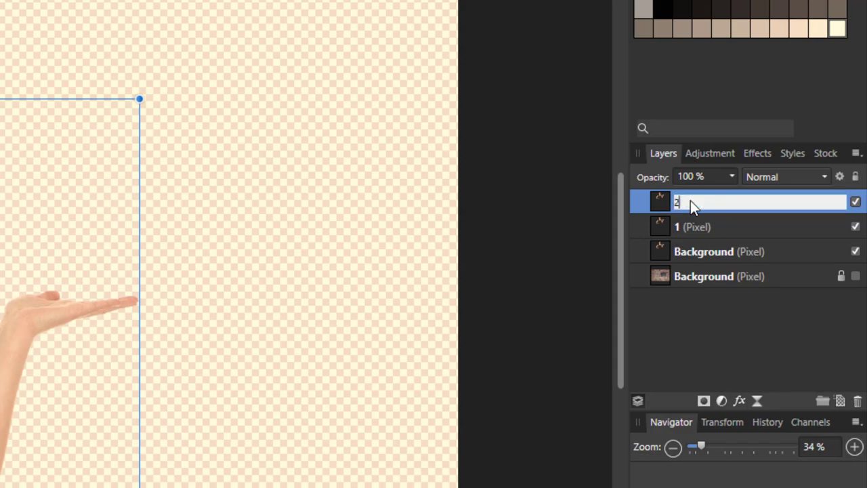
key(Return)
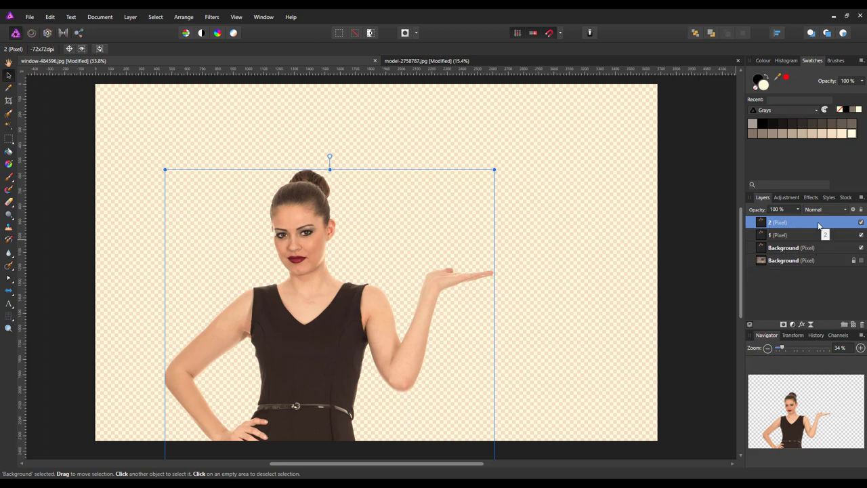
- Hide layer 2 and merge a 70% Threshold adjustment into layer 1
click(861, 224)
click(810, 234)
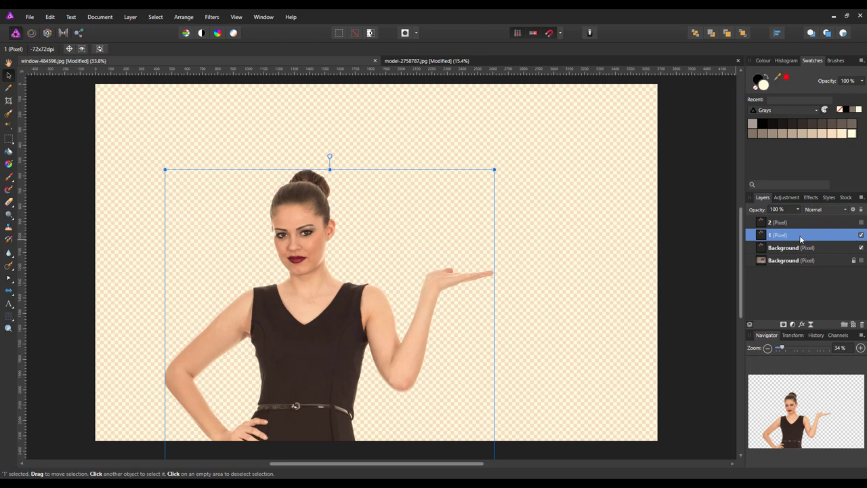
click(793, 325)
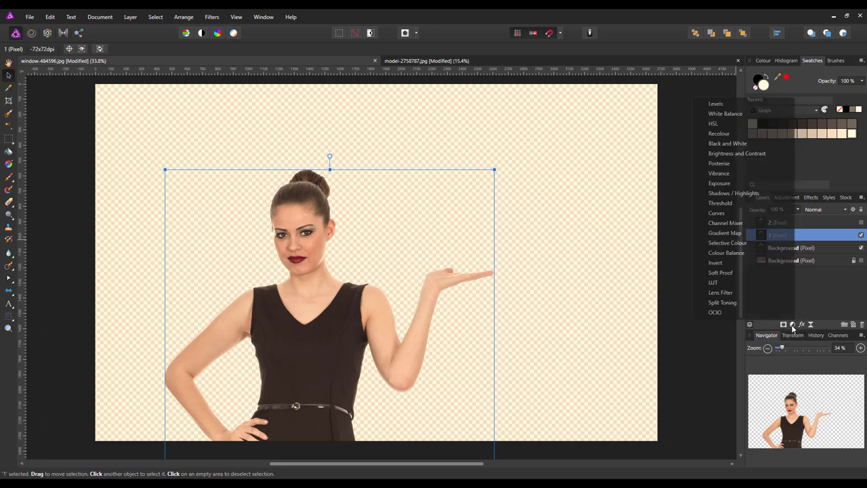
click(714, 203)
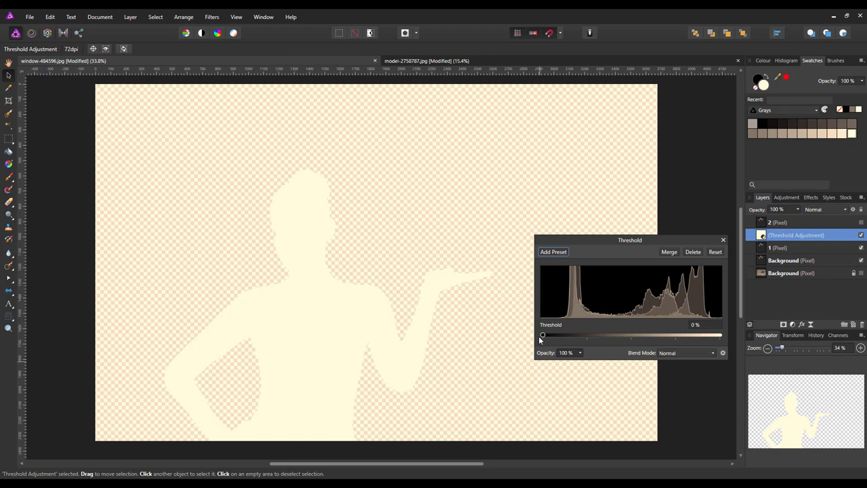
drag(544, 337, 668, 337)
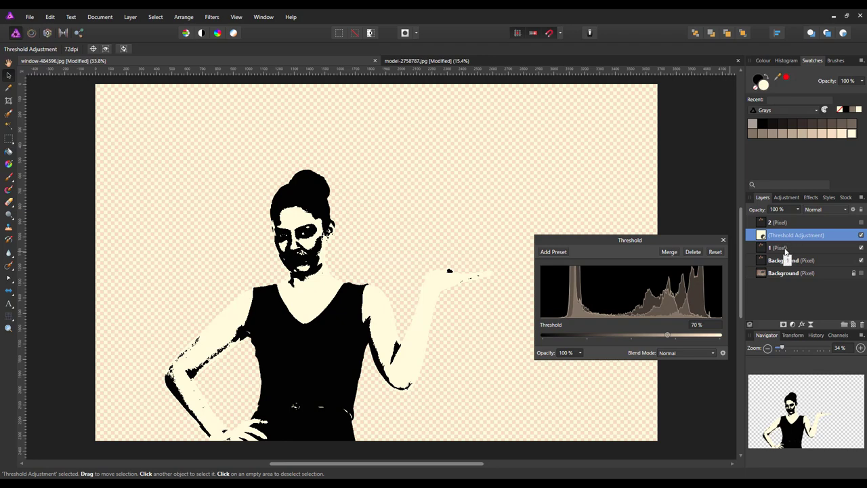
click(668, 252)
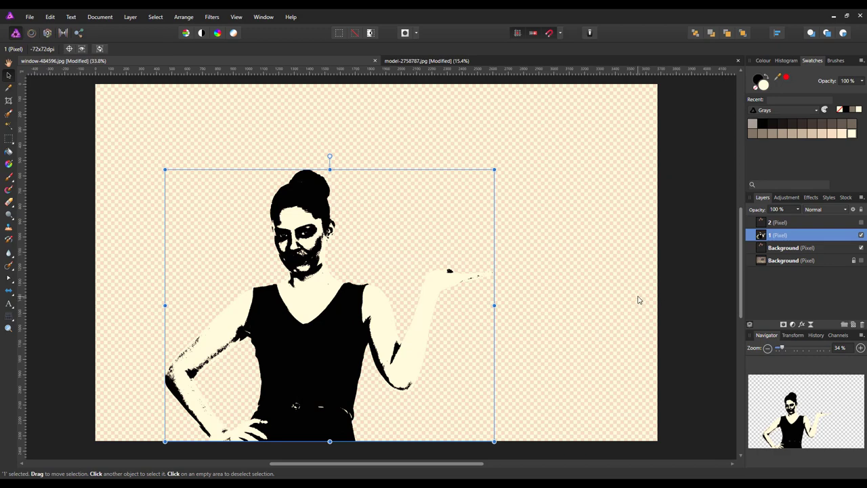
- Set layer 1's blend mode to Colour Burn, then select layer 2
click(845, 211)
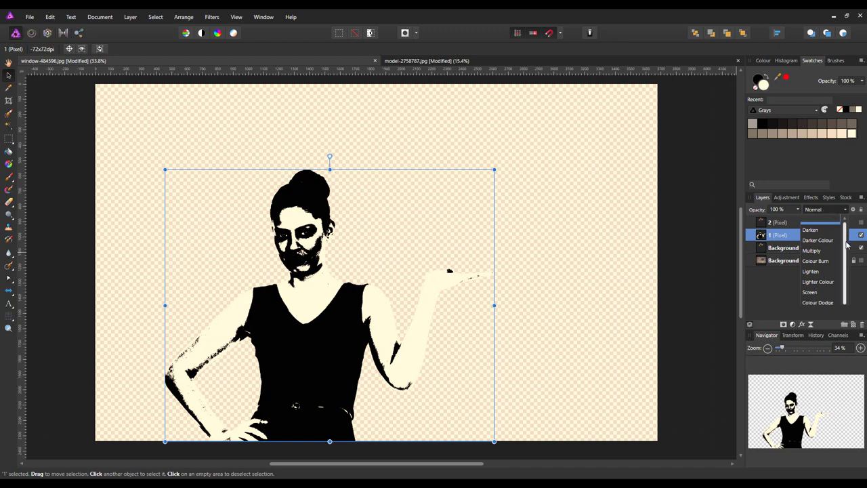
scroll(813, 271, down, 3)
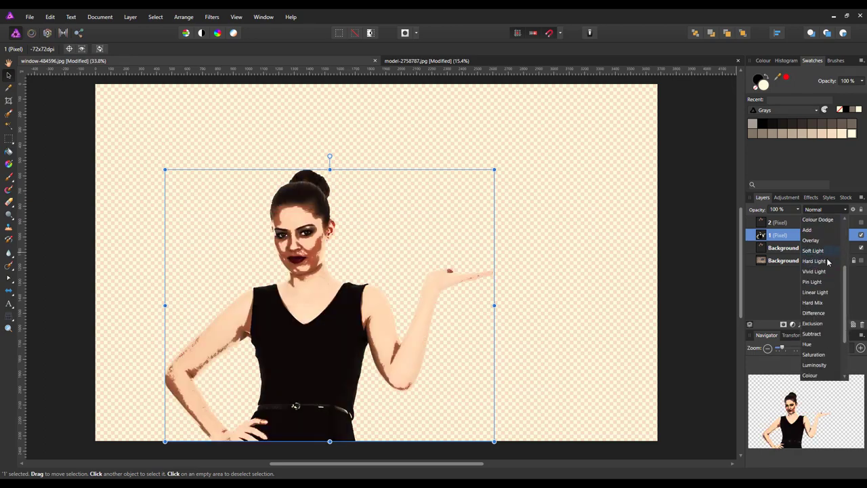
scroll(823, 305, up, 3)
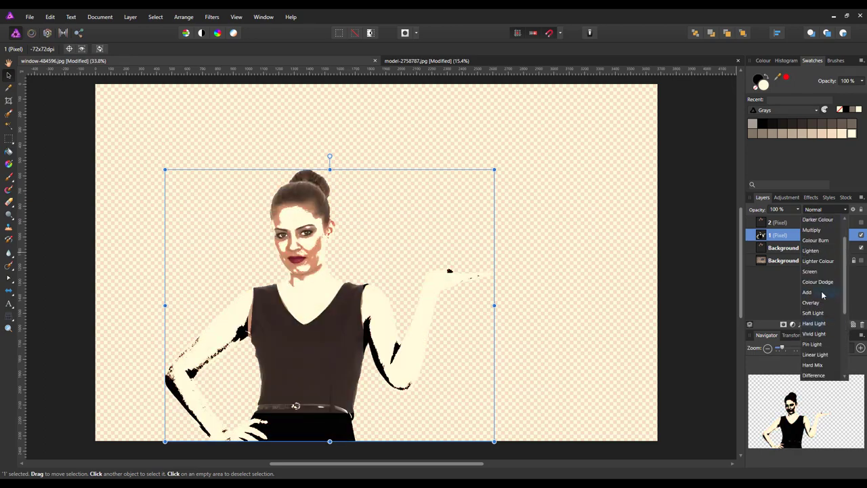
click(815, 241)
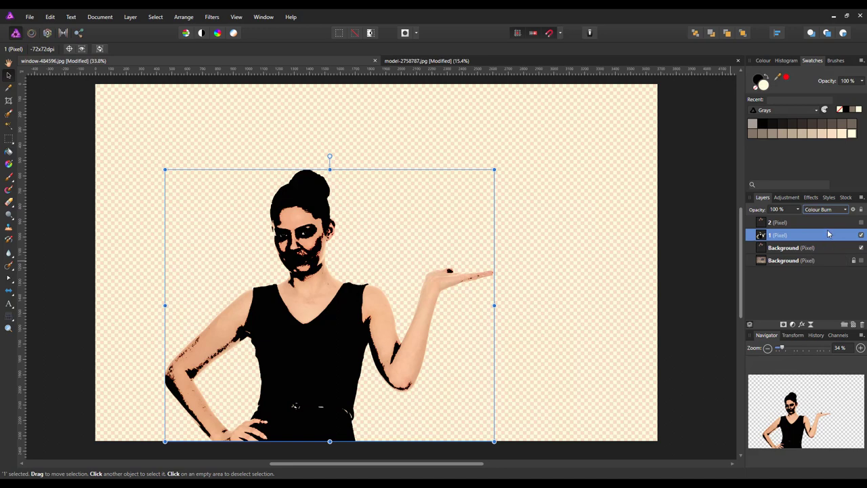
click(811, 224)
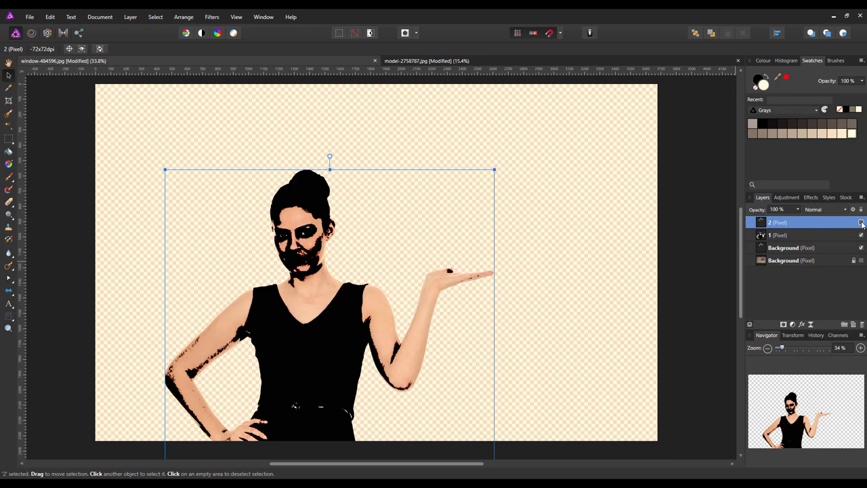
- Show layer 2 and merge Levels into it: black 35%, white 86%, gamma 1.306
click(861, 224)
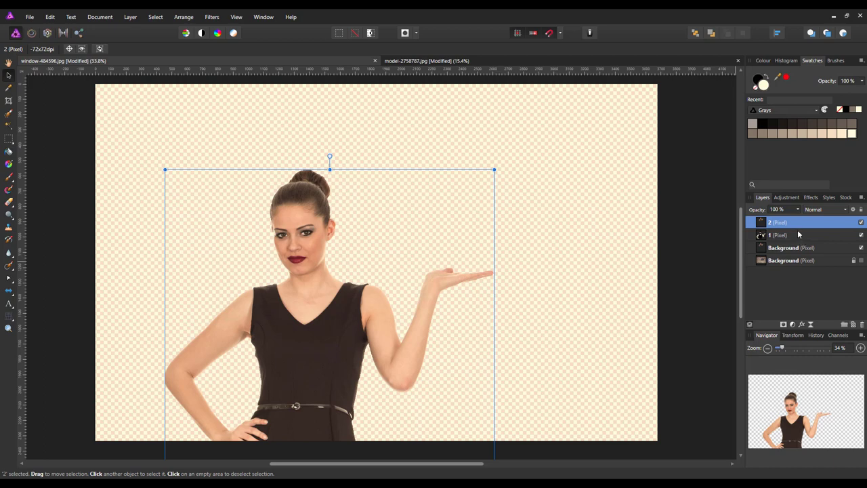
click(794, 326)
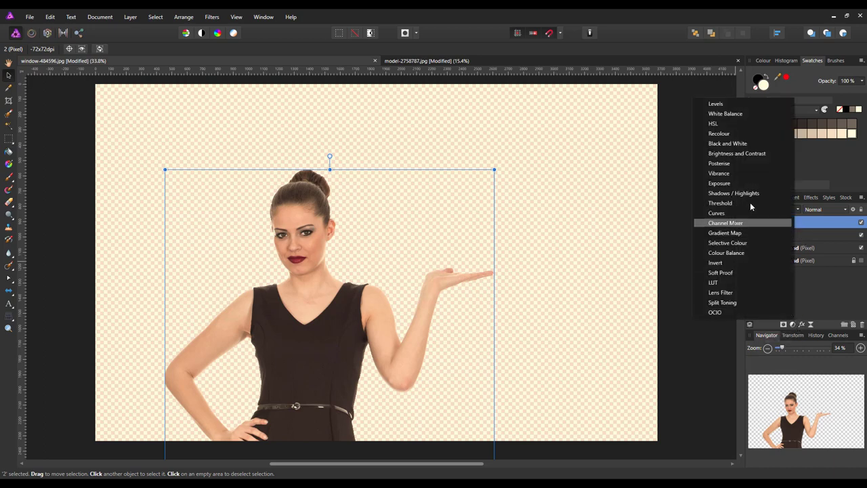
click(717, 104)
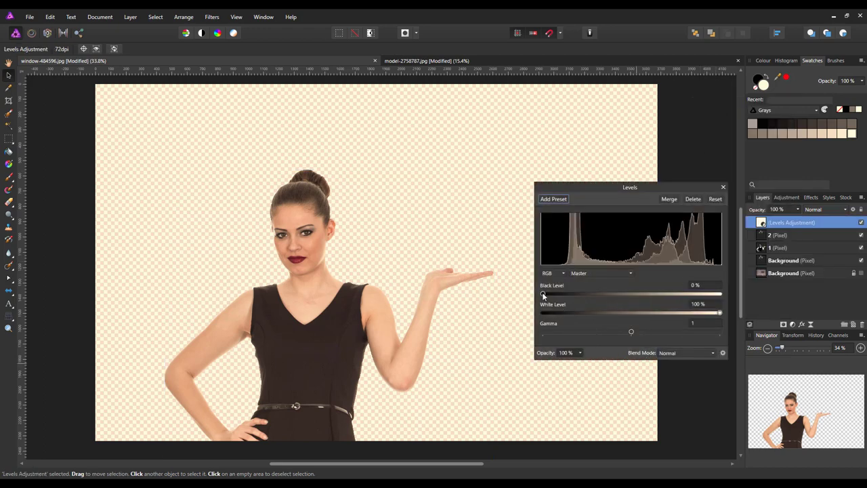
drag(543, 293, 605, 296)
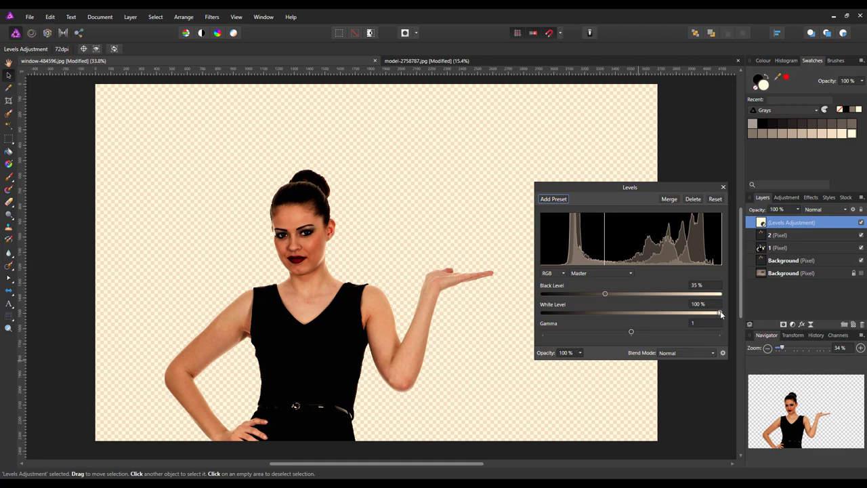
drag(719, 312, 696, 313)
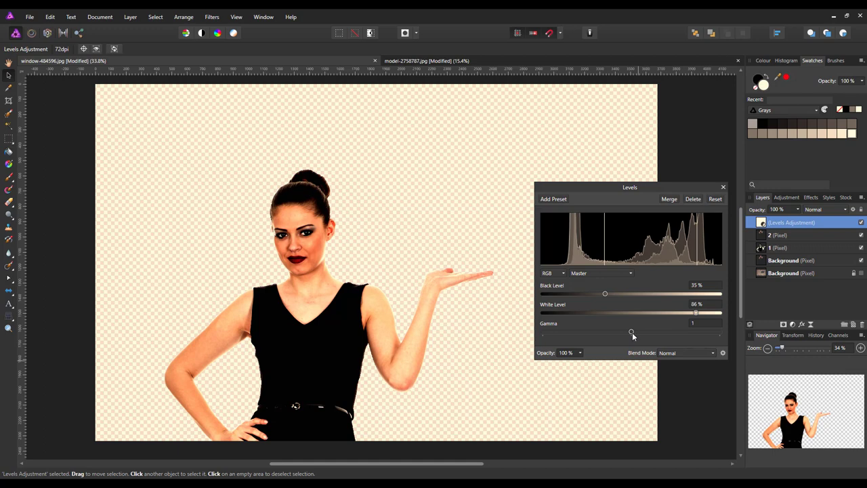
drag(632, 333, 657, 331)
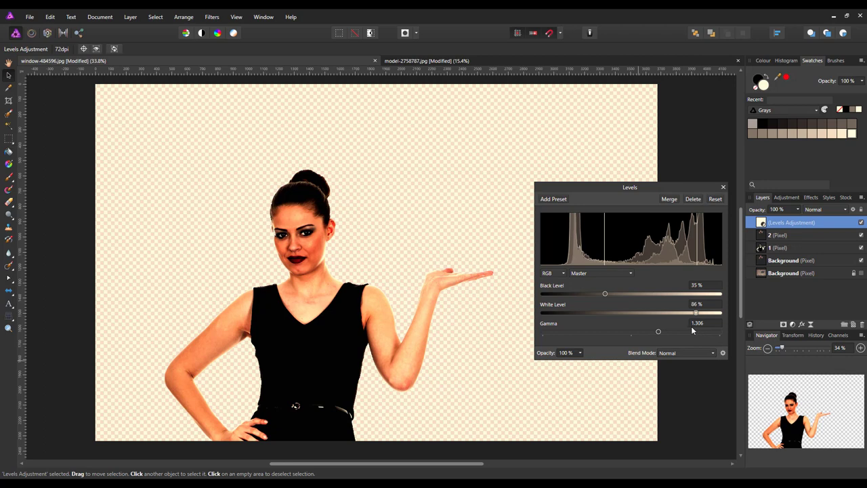
click(670, 199)
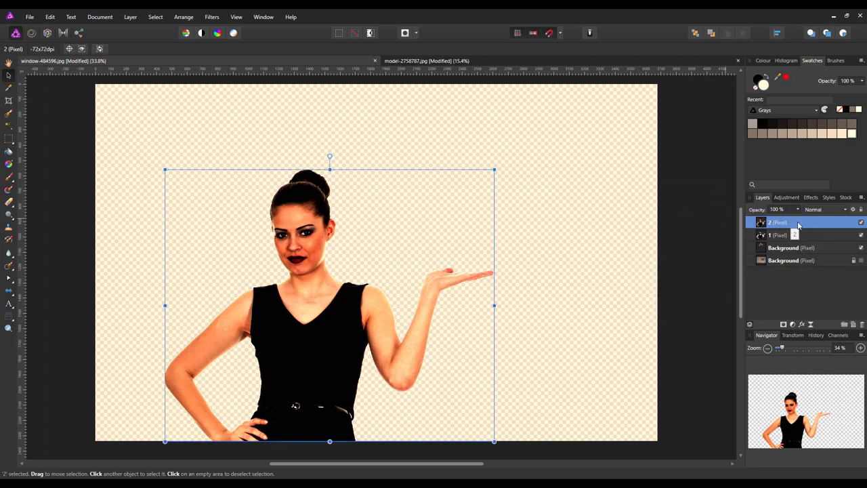
- Change layer 2's blend mode to Luminosity
click(847, 212)
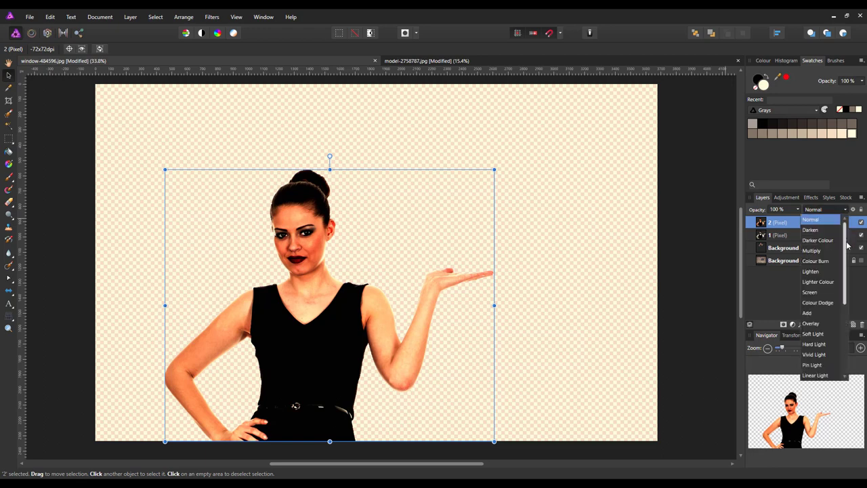
drag(846, 249, 846, 317)
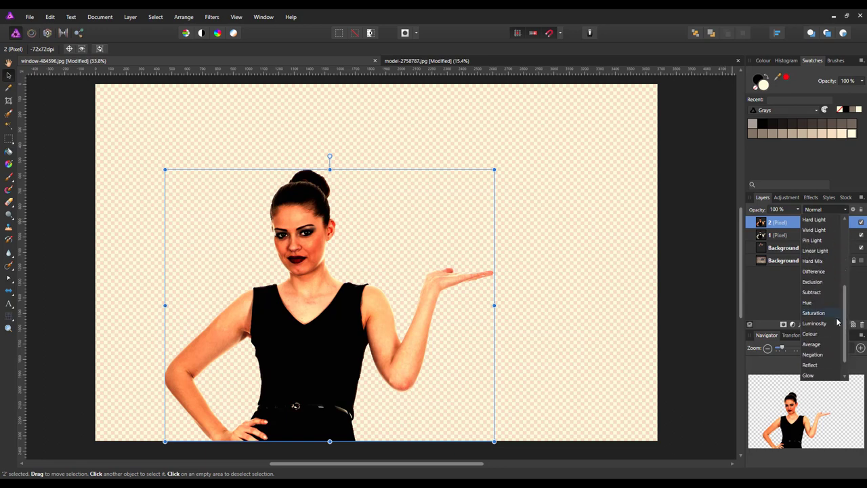
click(817, 324)
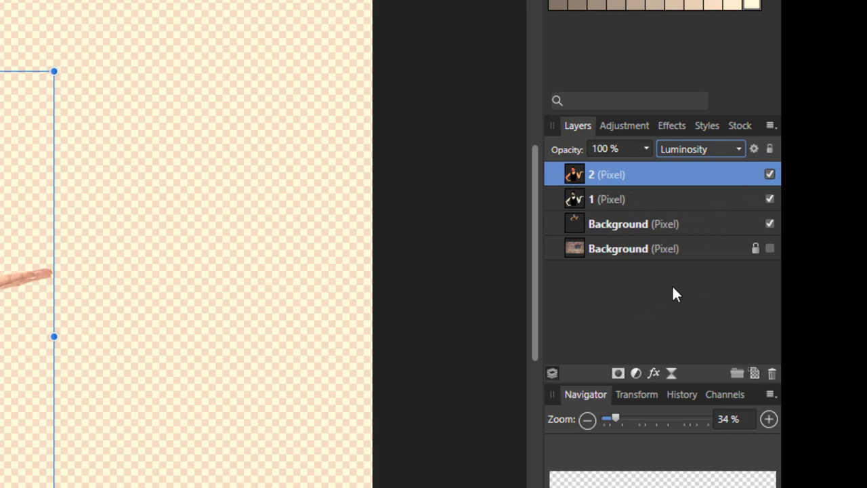
- Merge Visible into a new layer, hide layers 2, 1 and upper Background, and show the brick wall
right_click(670, 176)
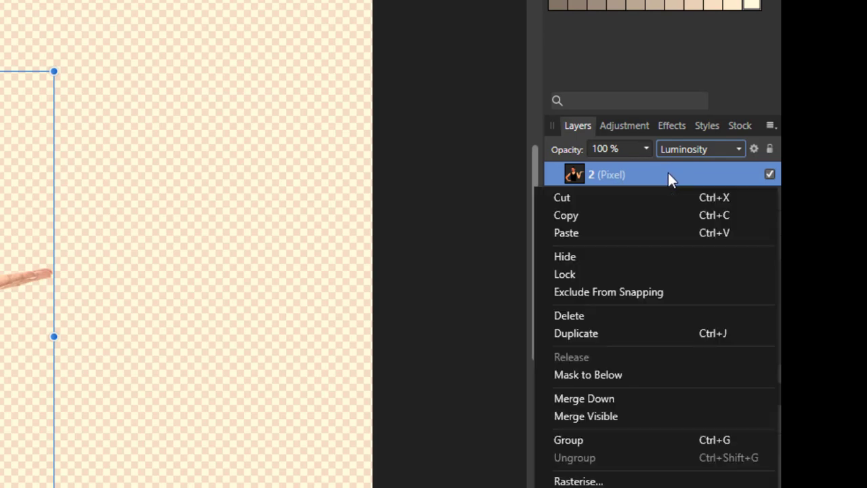
click(607, 416)
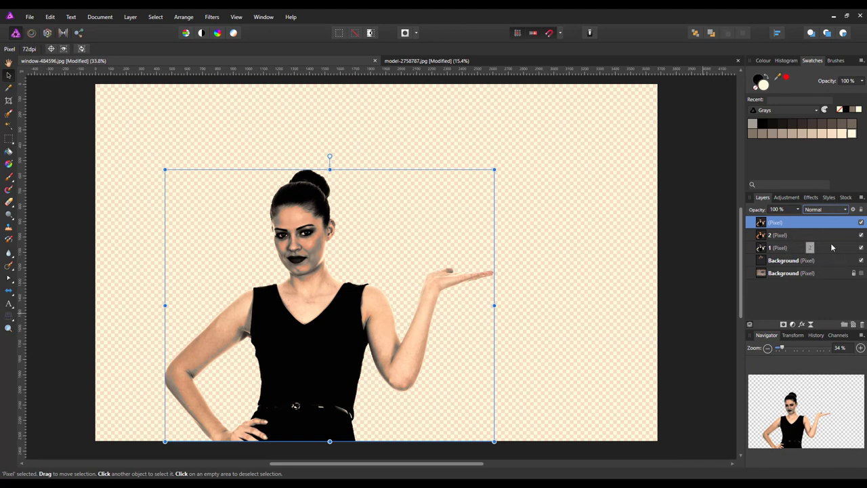
click(861, 235)
click(860, 248)
click(860, 261)
click(861, 273)
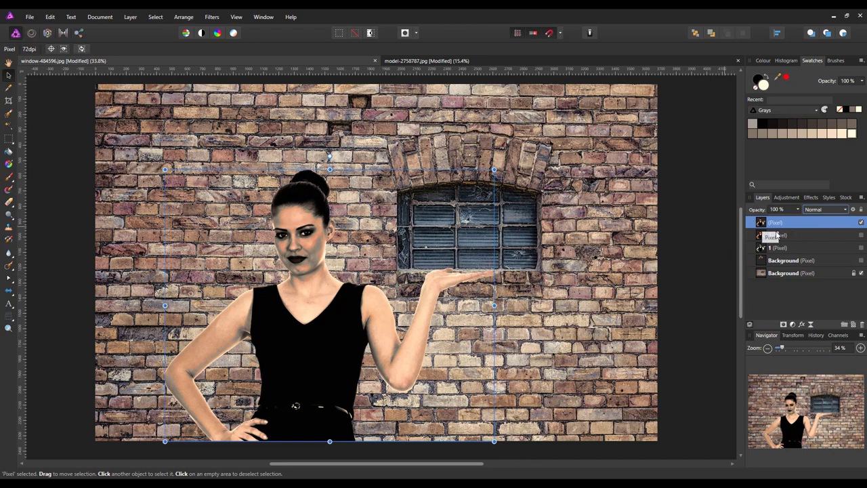
- Set the merged portrait layer's blend mode to Colour Burn
click(846, 212)
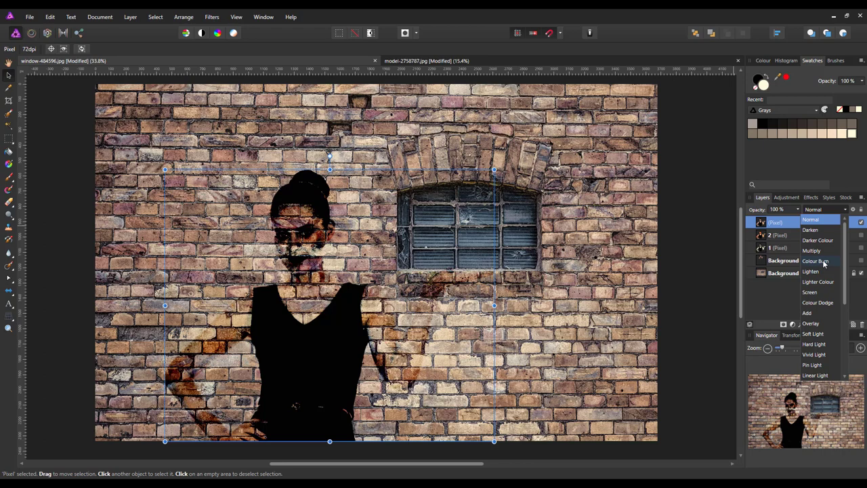
click(824, 262)
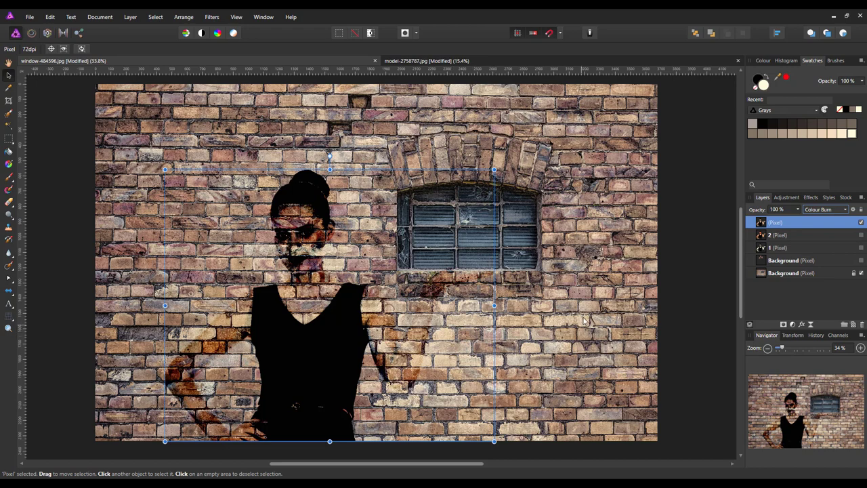
right_click(801, 225)
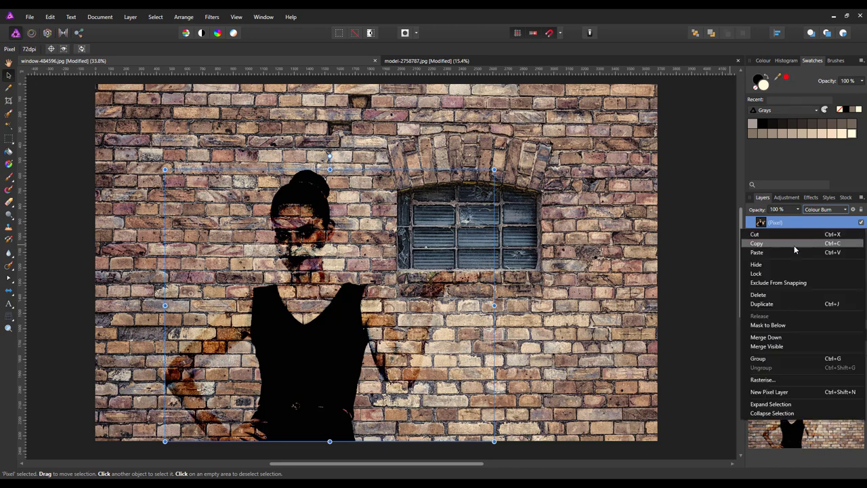
- Duplicate the merged layer, set the copy's opacity to 30%, and hide the brick-wall background
click(832, 305)
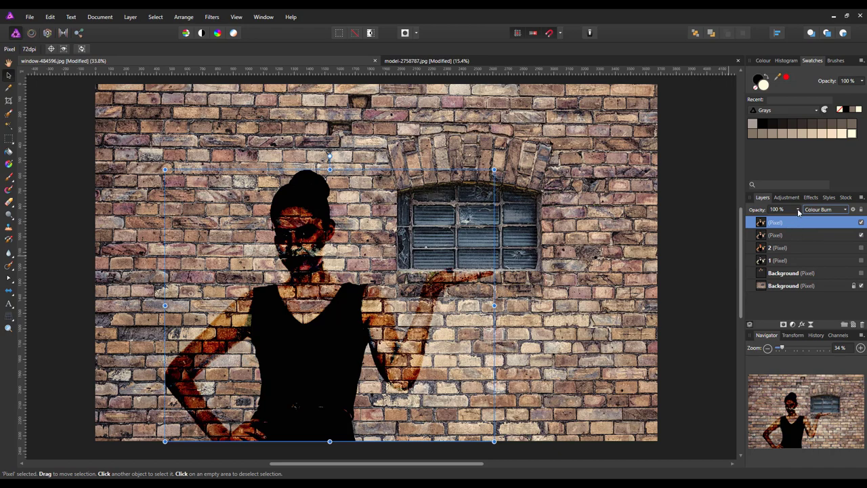
drag(797, 222, 753, 224)
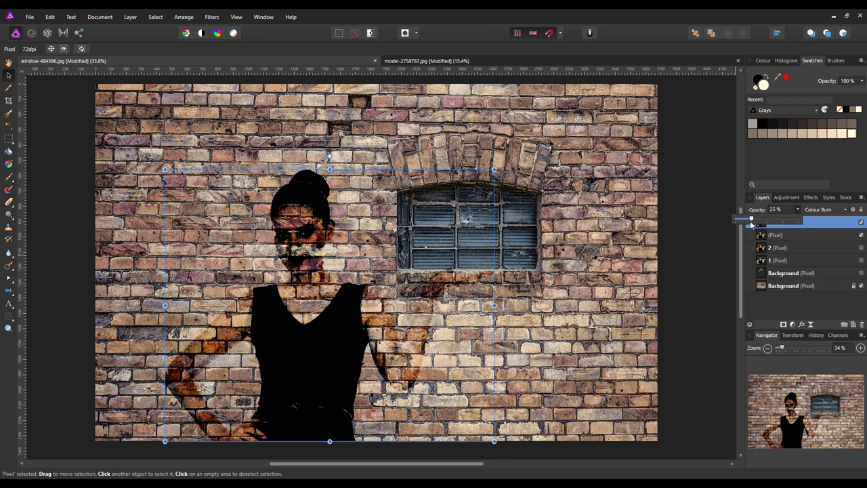
drag(750, 222, 755, 225)
click(861, 285)
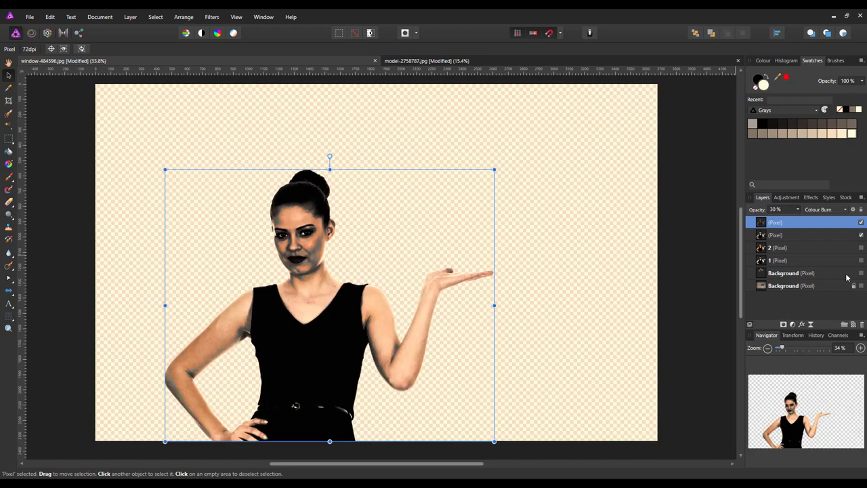
- Merge visible layers into a new top layer, show the brick wall, and blend it with Darker Colour
right_click(813, 225)
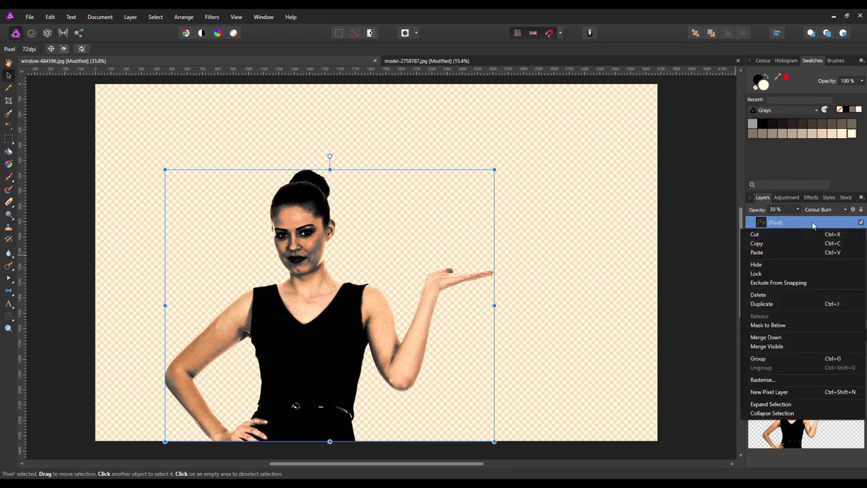
click(779, 347)
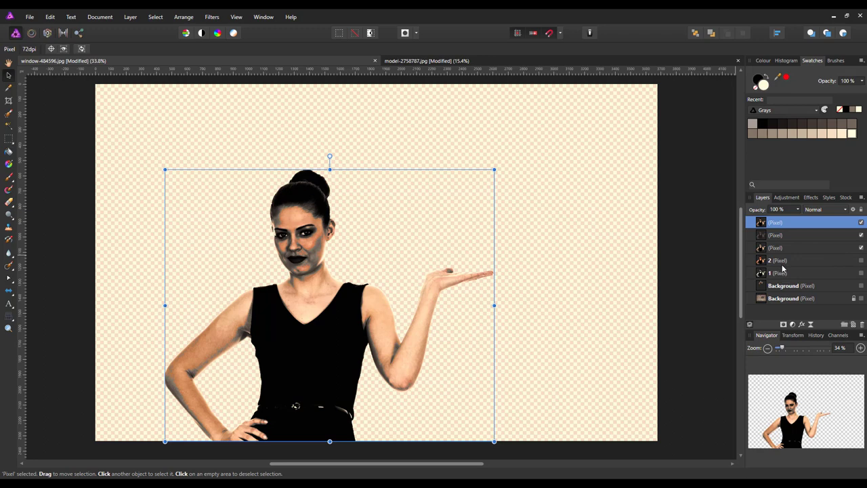
click(861, 299)
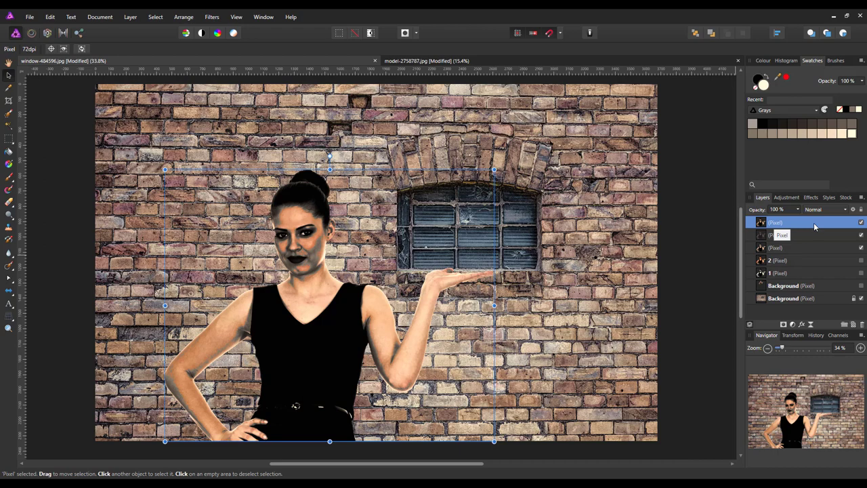
click(844, 210)
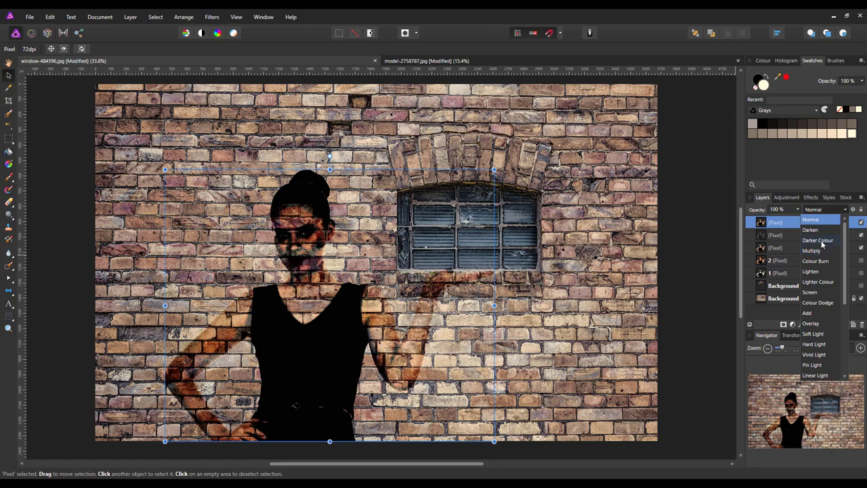
click(821, 240)
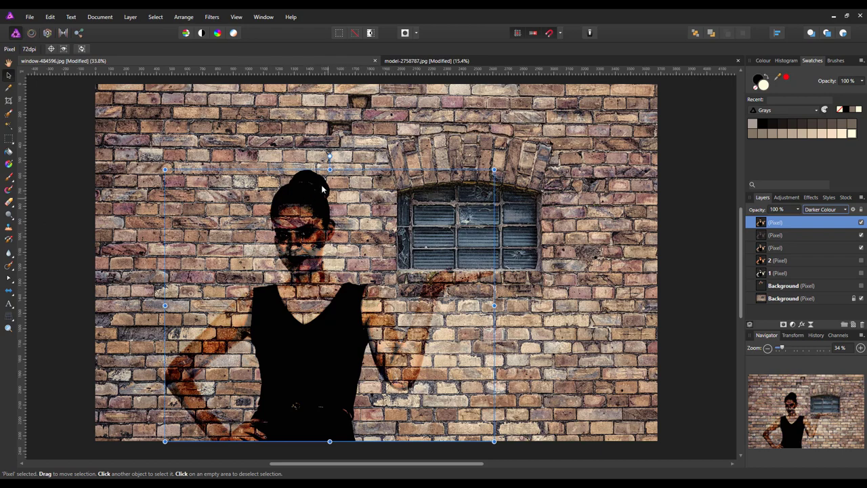
- Open the Distort > Displace filter dialog and move it aside
click(213, 17)
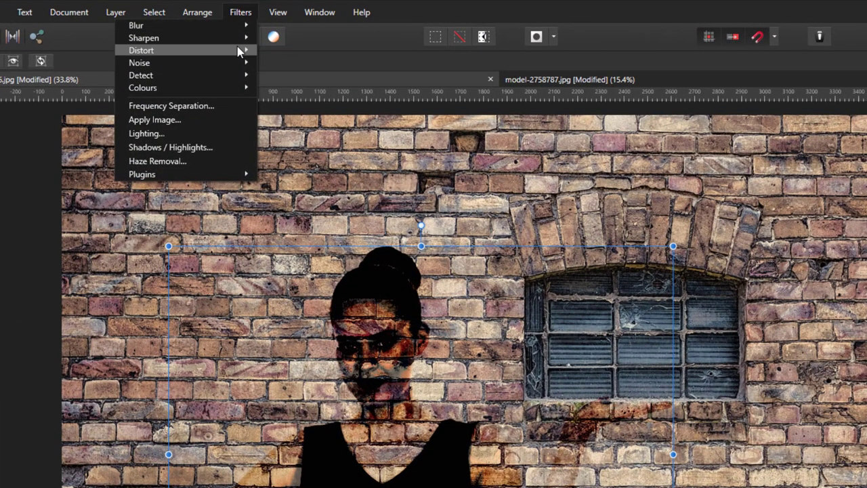
mouse_move(239, 50)
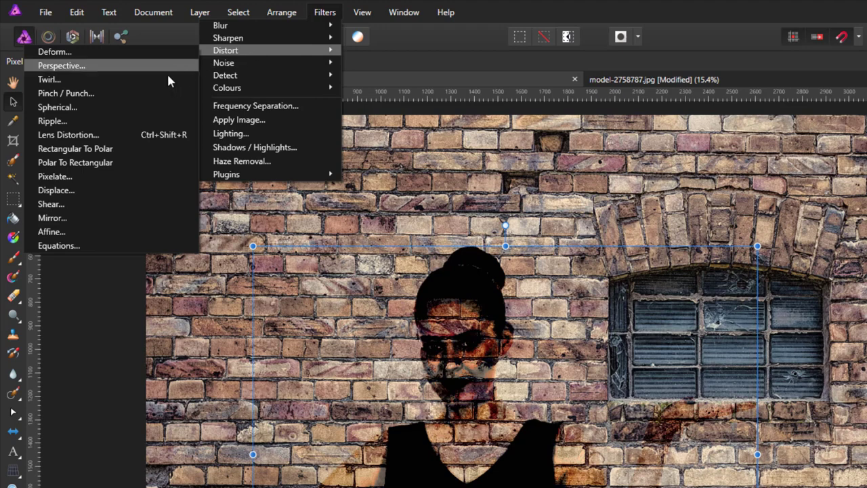
click(57, 190)
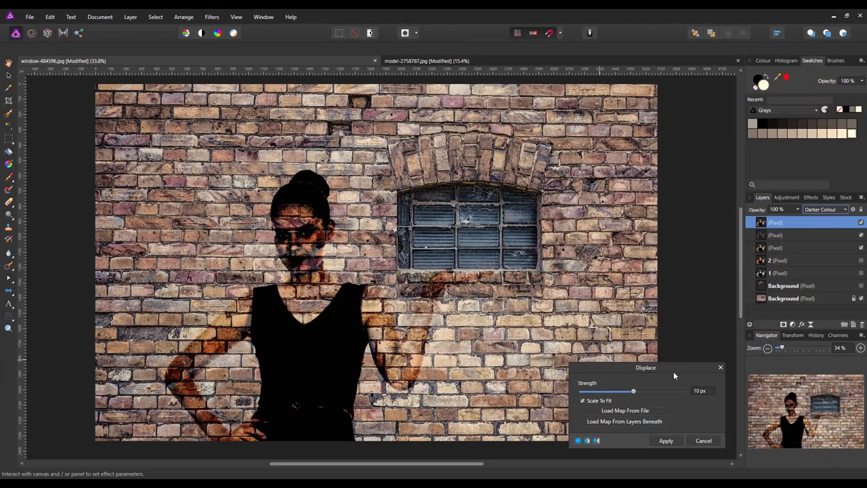
drag(675, 372, 642, 305)
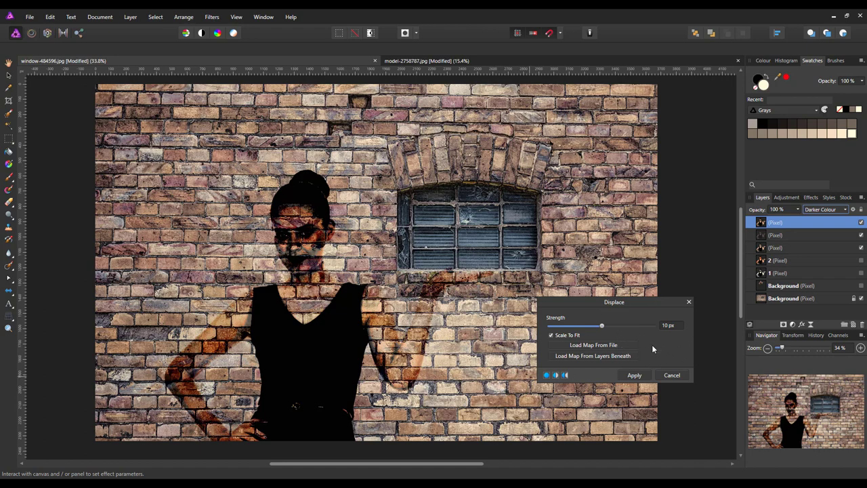
- Load window-484596-displace.jpg as the Displace filter's map
click(582, 349)
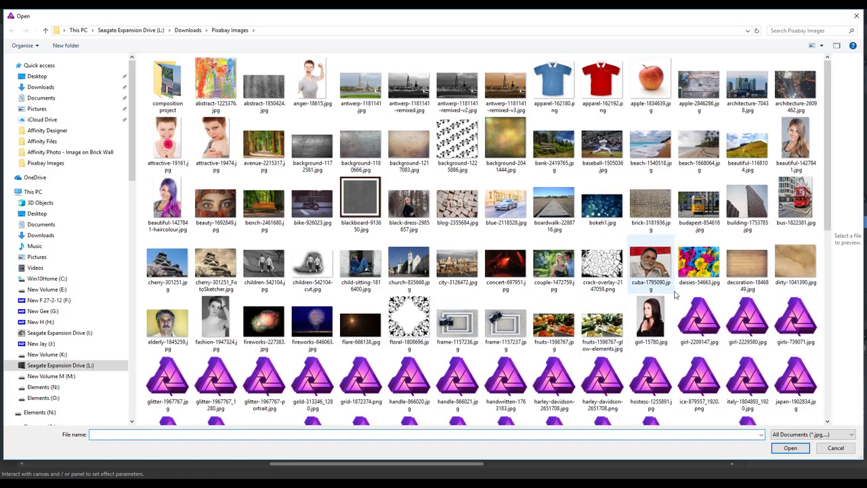
scroll(708, 311, down, 5)
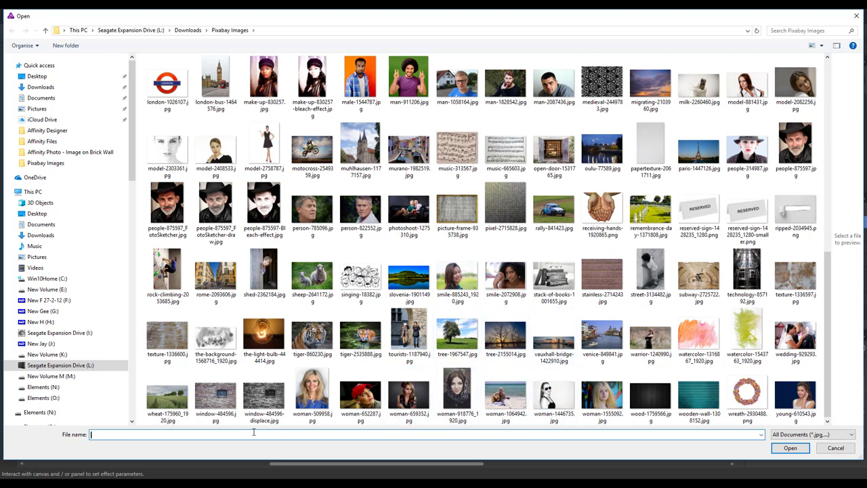
click(267, 398)
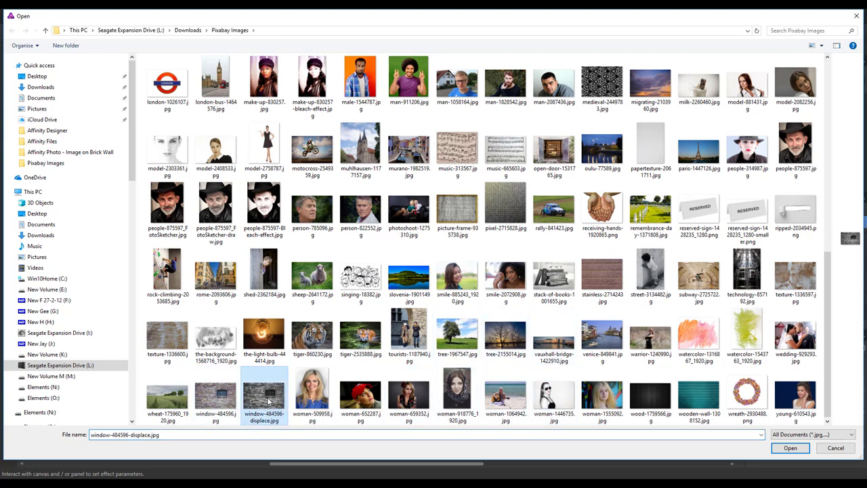
click(782, 450)
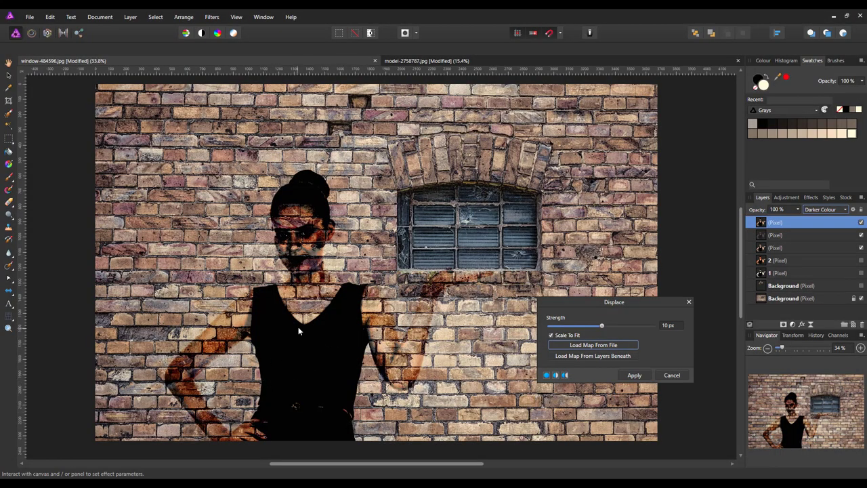
- Zoom in on the face and preview Displace strengths with the slider, settling on 10 px
scroll(298, 326, up, 6)
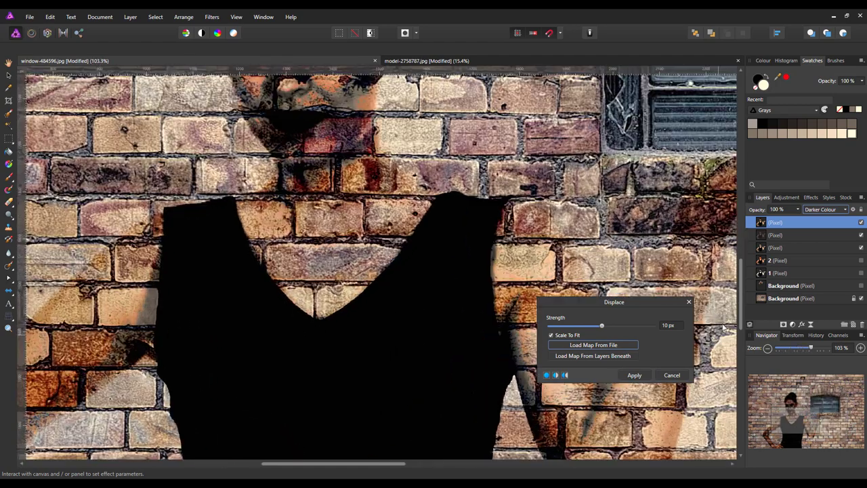
drag(743, 283, 742, 235)
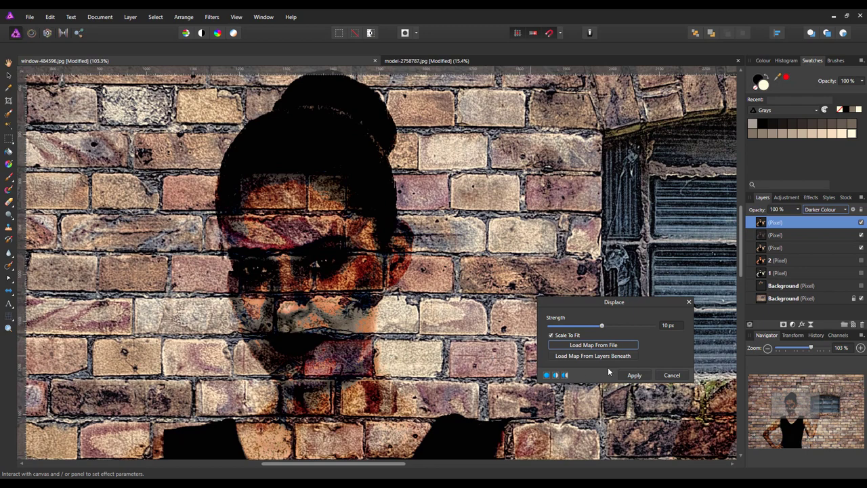
click(601, 326)
drag(602, 326, 594, 326)
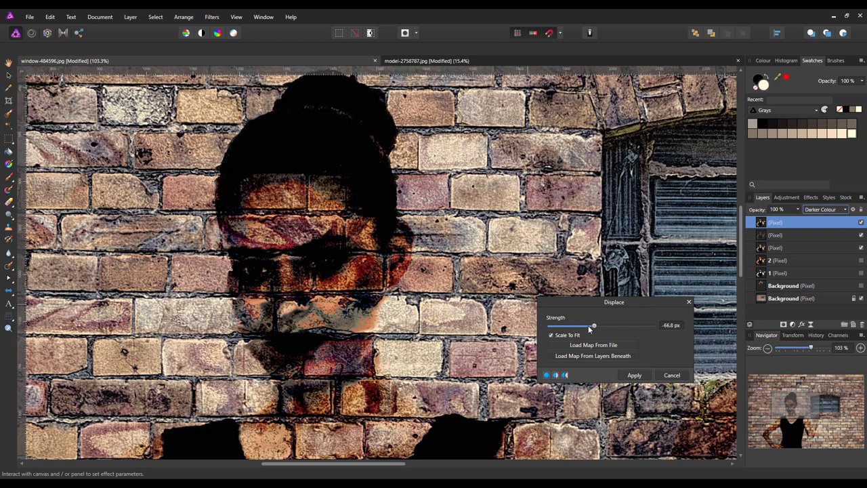
mouse_move(595, 329)
mouse_down()
mouse_move(555, 332)
mouse_move(620, 327)
mouse_move(603, 330)
mouse_up()
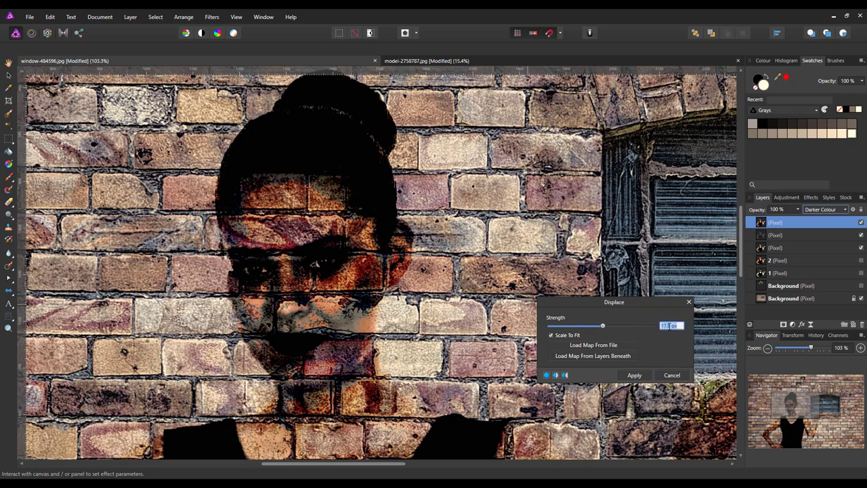
text(10)
key(Return)
- Raise the Displace strength to 20 px, then 30 px, and fit the image back in view
click(669, 326)
text(20)
key(Return)
text(30)
key(Return)
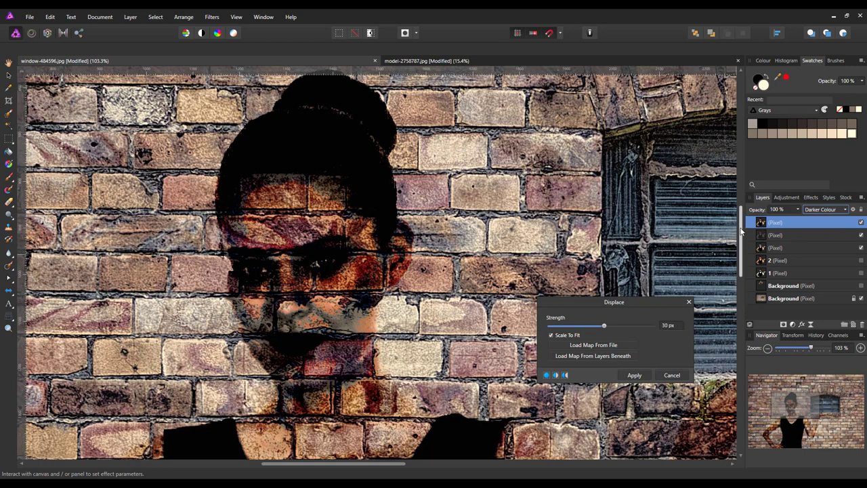
drag(740, 232, 756, 222)
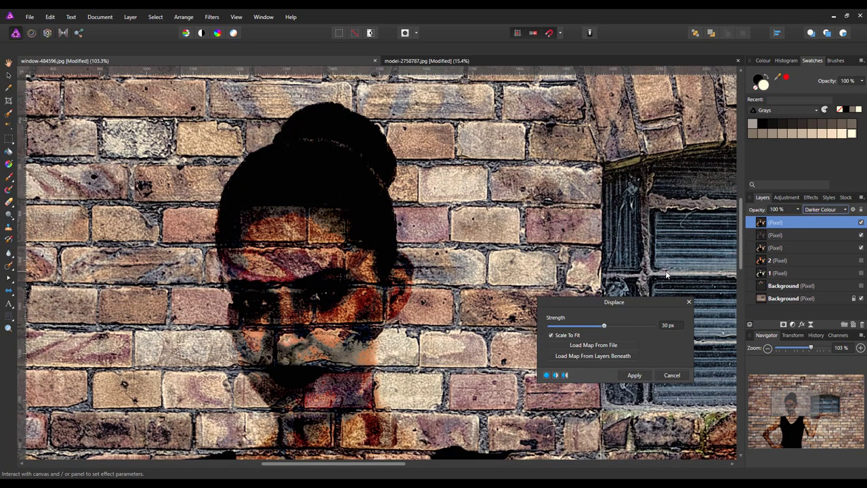
key(ctrl+0)
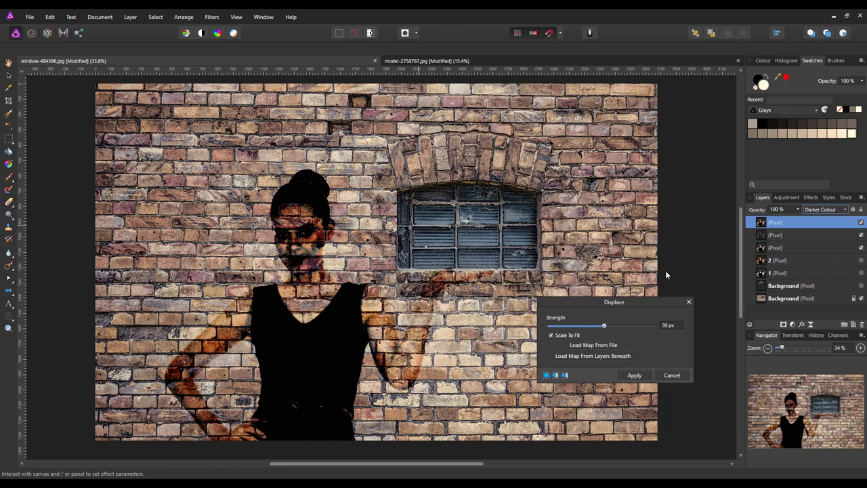
- Apply the 30 px Displace, then Merge Visible from the top pixel layer into a new layer
click(643, 377)
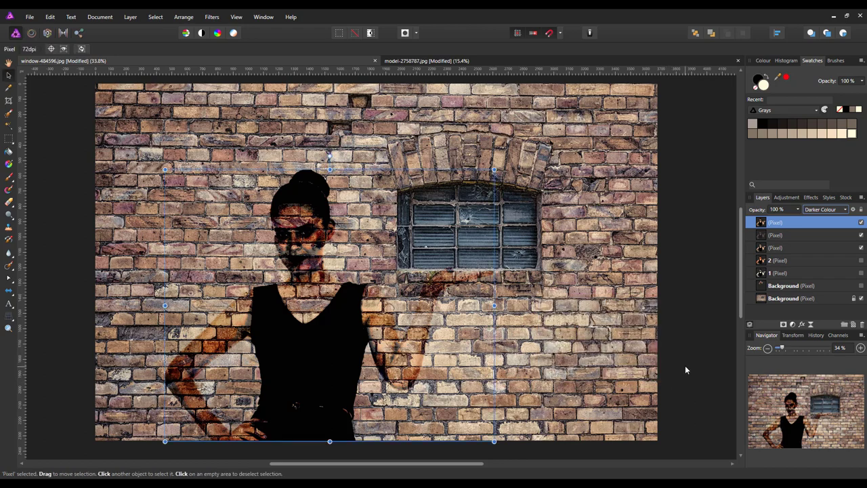
click(692, 353)
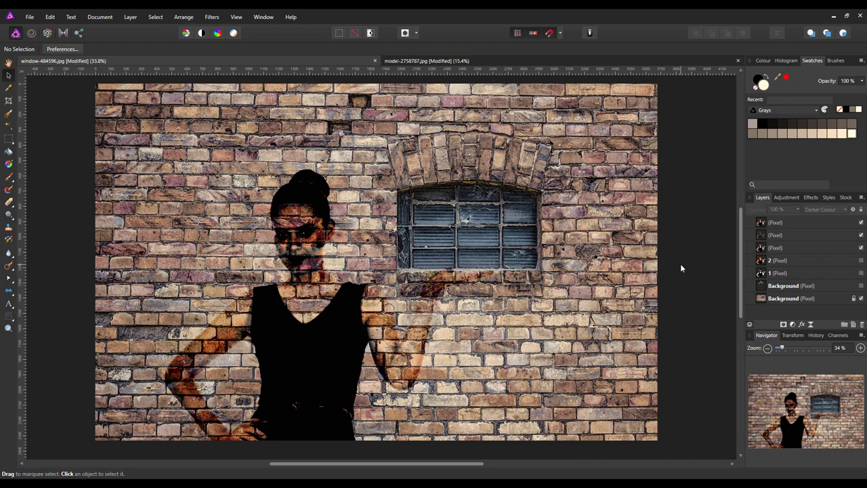
click(795, 223)
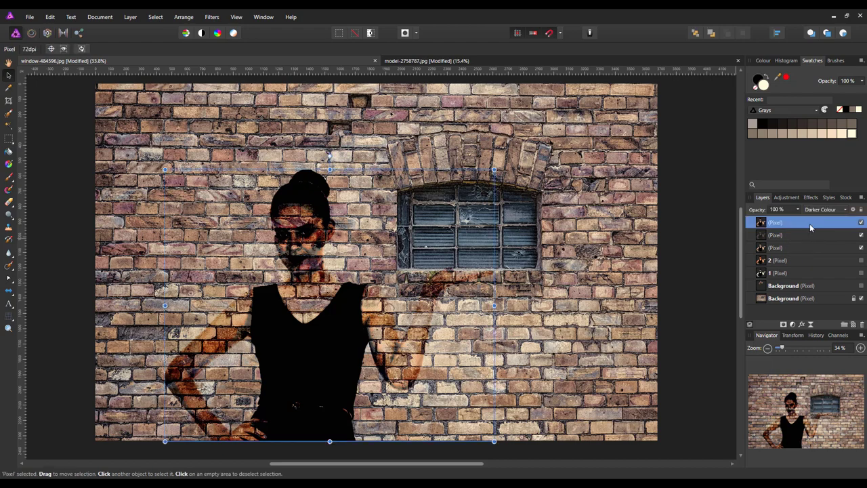
right_click(809, 224)
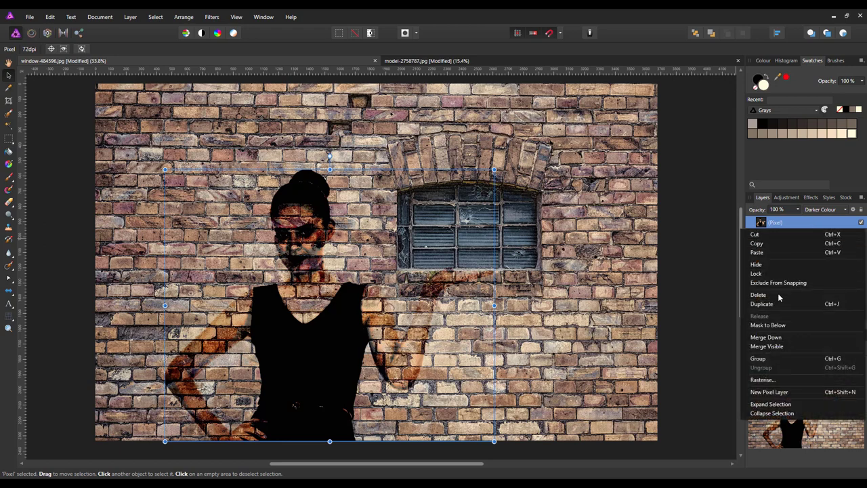
click(772, 346)
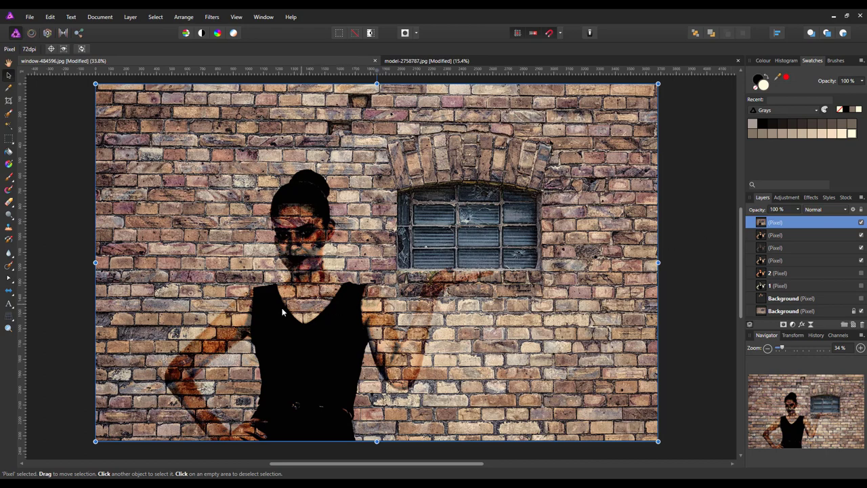
scroll(282, 307, down, 3)
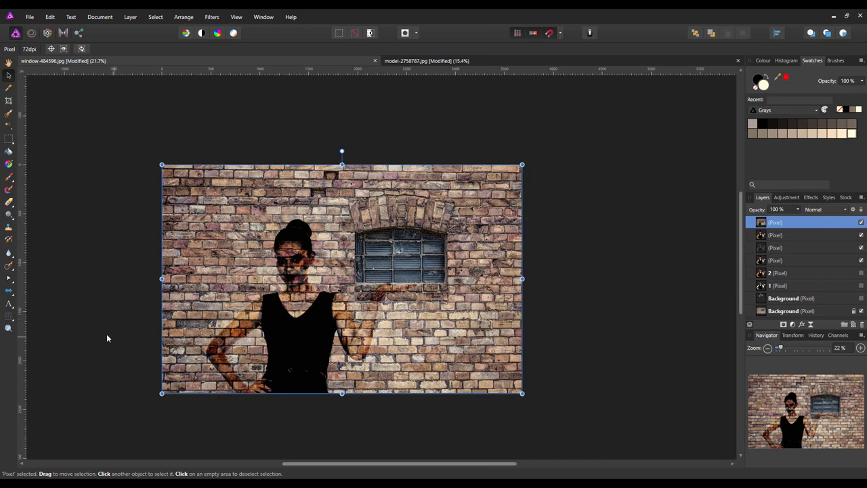
- Skew the merged layer with Perspective, raising the top-left corner and lowering the bottom-left corner
click(9, 320)
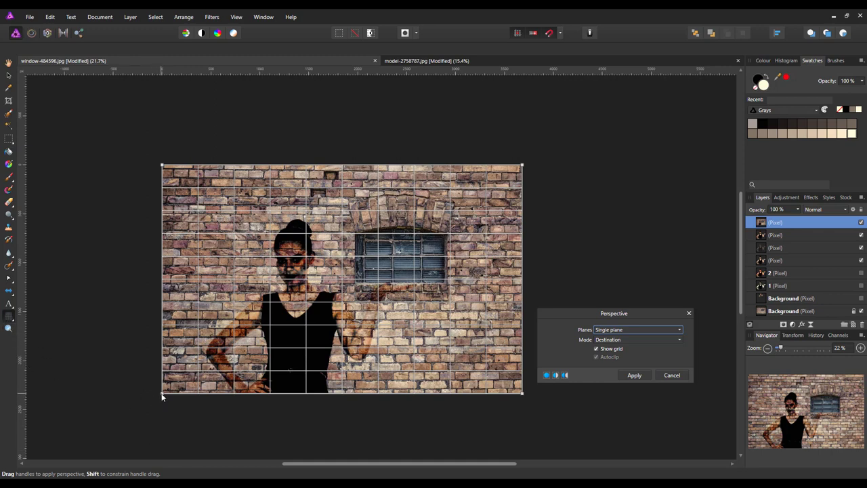
drag(163, 397, 162, 452)
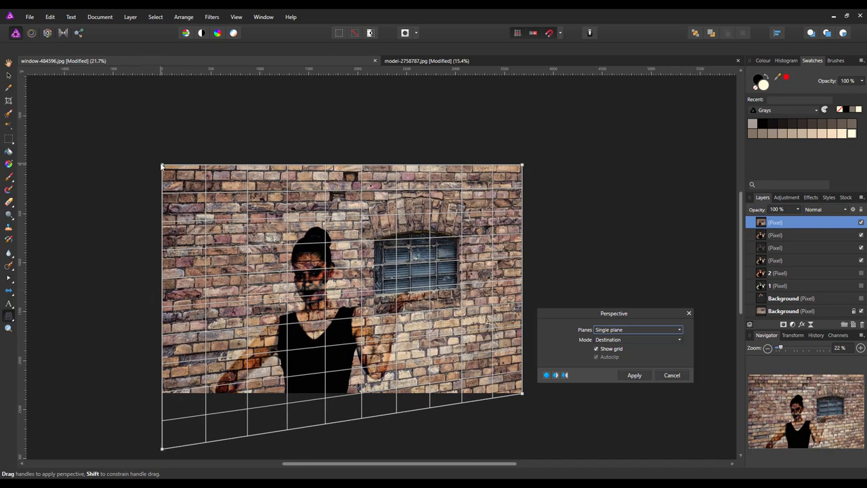
drag(162, 166, 162, 93)
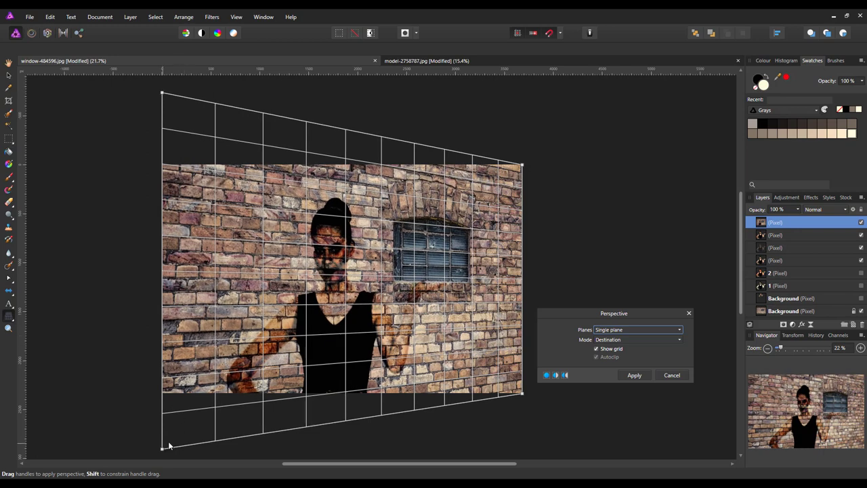
drag(164, 448, 164, 474)
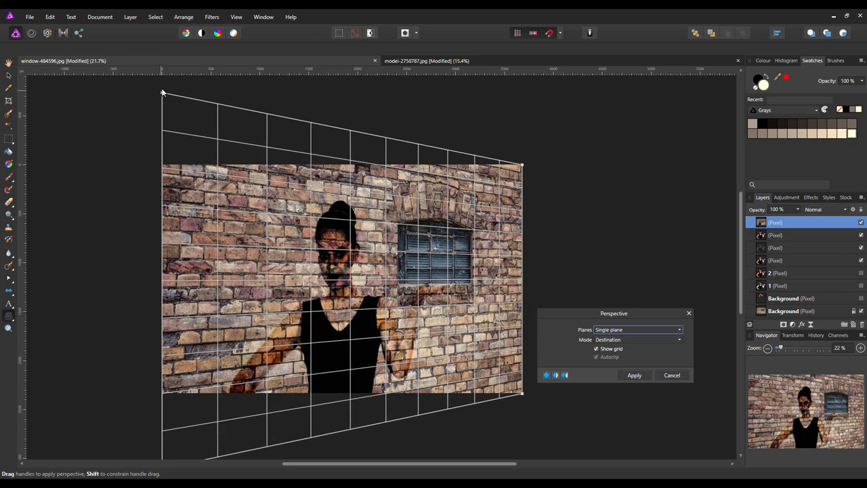
drag(163, 94, 163, 90)
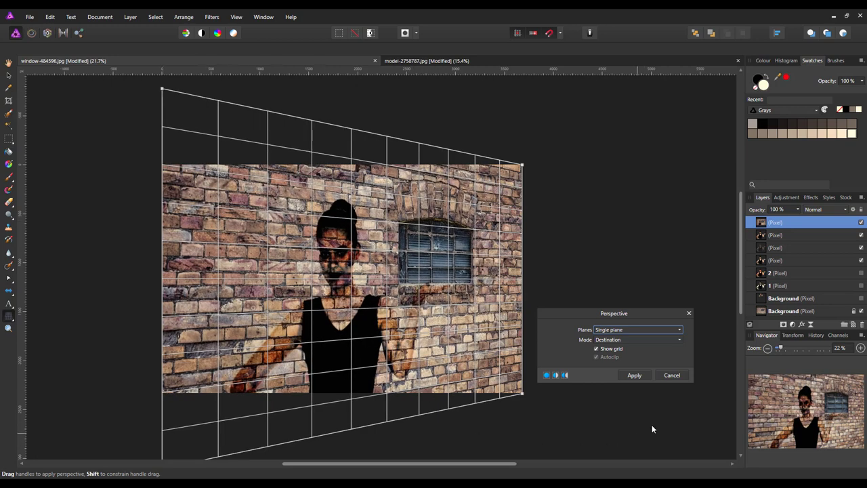
click(634, 375)
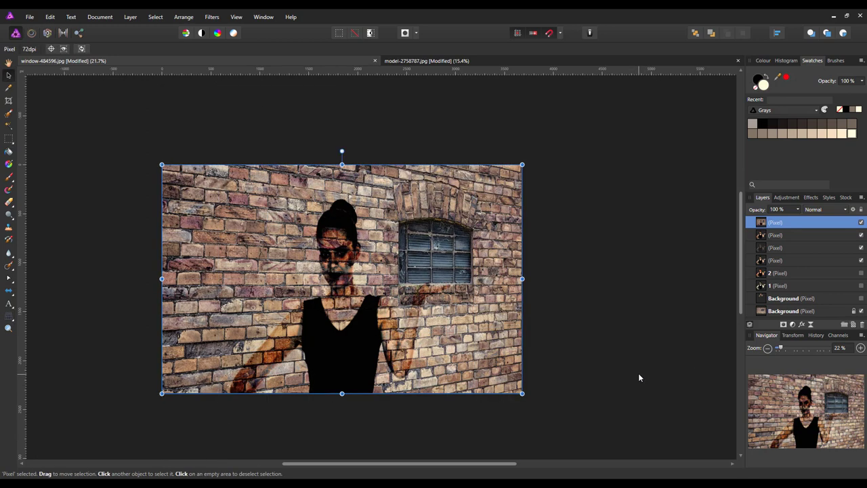
- Fit the whole model-on-brick-wall composite to the window with Ctrl+0
key(ctrl+0)
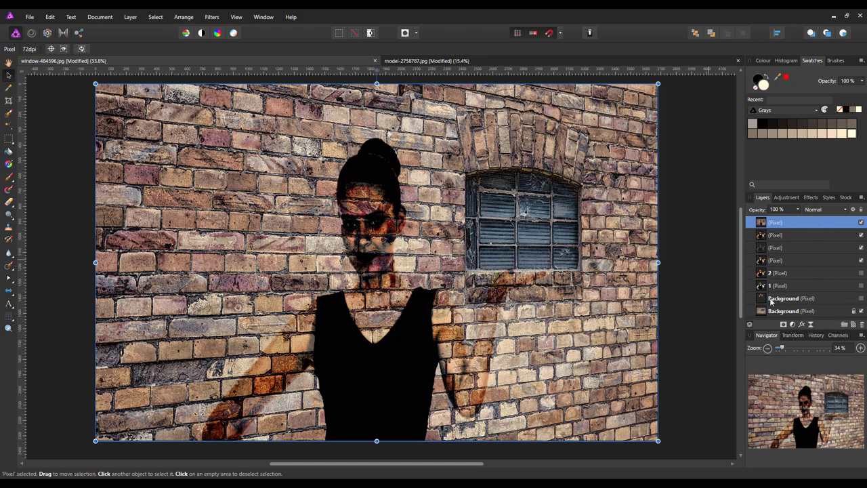
- Delete the sketch layers down to Background, then switch to the model-2758787.jpg document
shift+click(843, 299)
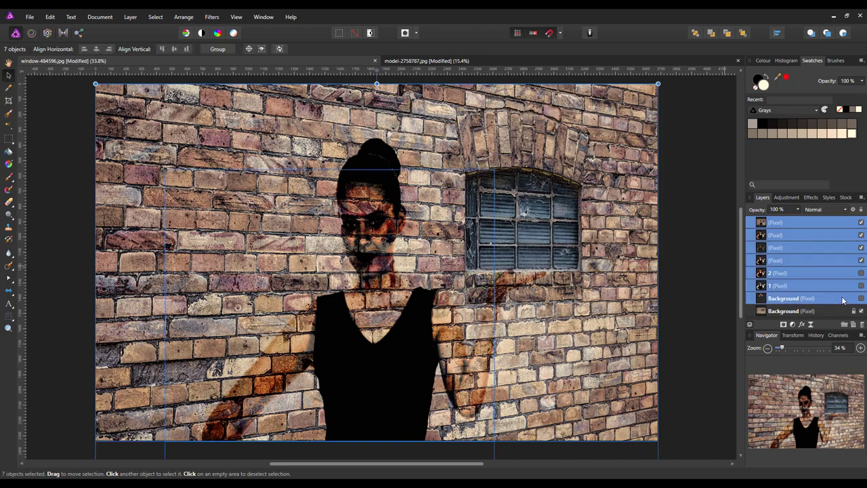
right_click(811, 247)
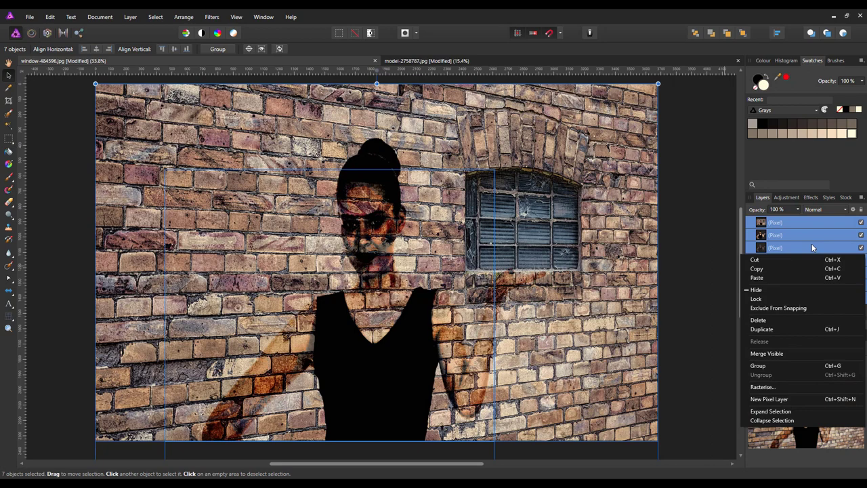
click(775, 318)
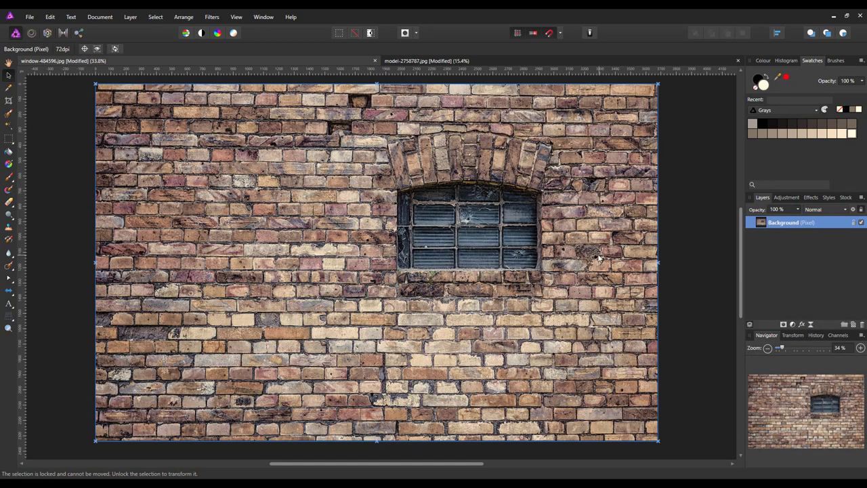
click(529, 64)
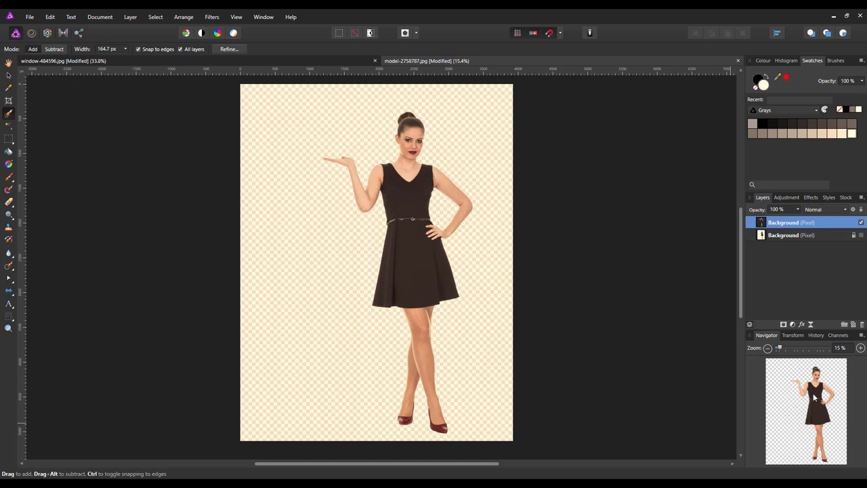
- Paste the cut-out model into the brick-wall document, flip it horizontally, and move it left toward the window
right_click(804, 224)
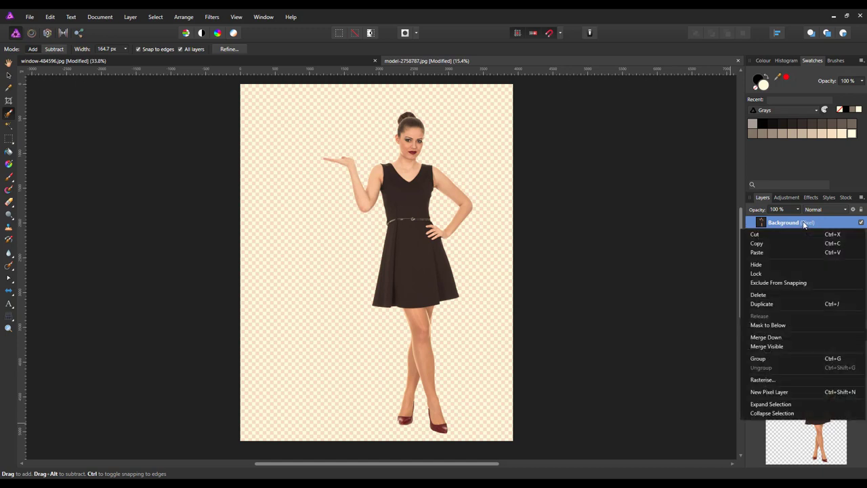
click(755, 243)
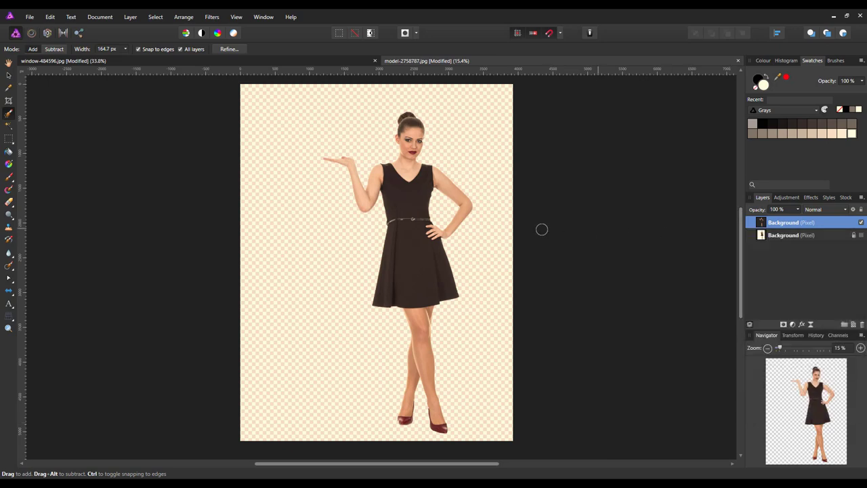
click(305, 63)
key(v)
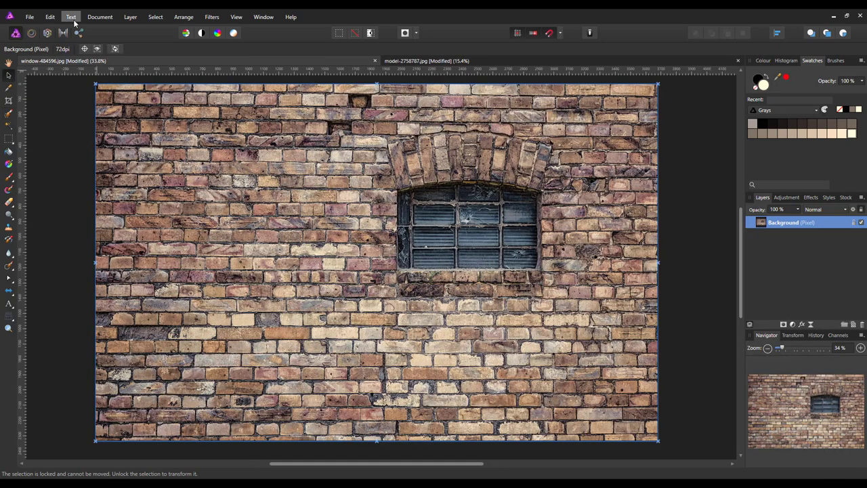
click(50, 17)
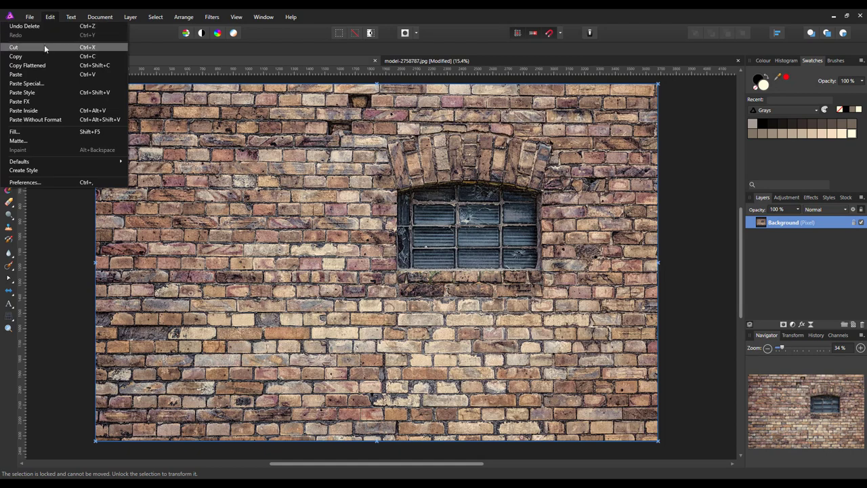
click(26, 75)
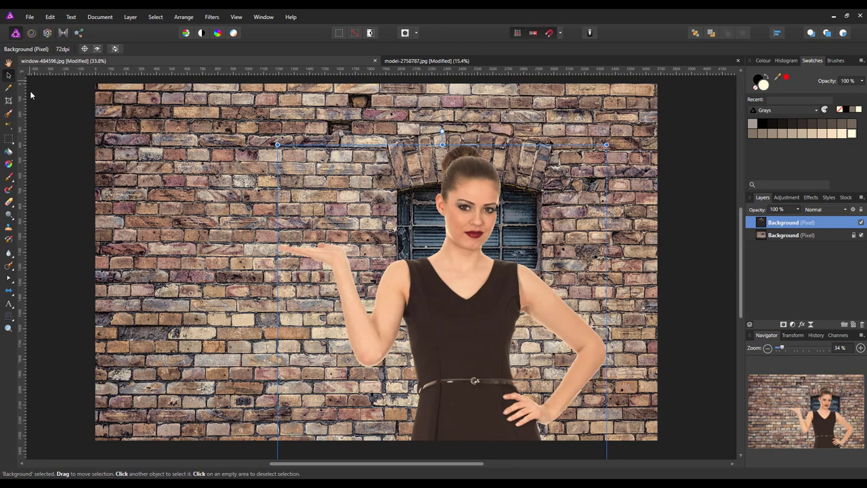
click(183, 17)
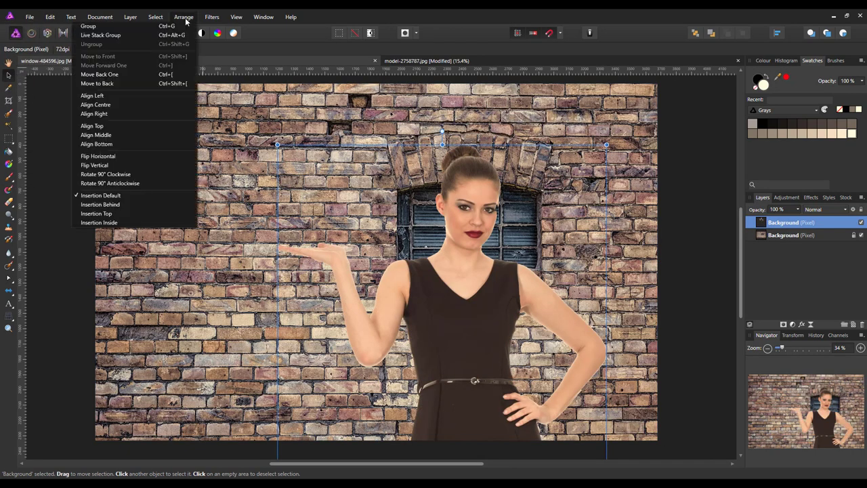
click(98, 156)
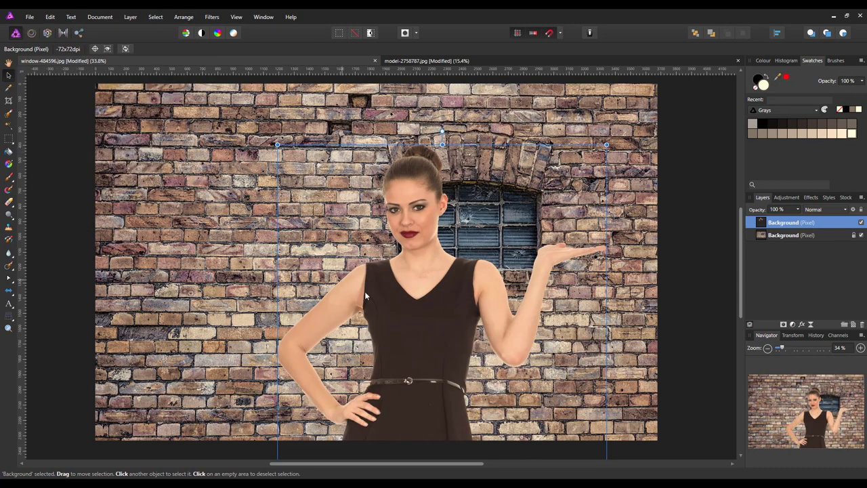
drag(425, 314, 308, 335)
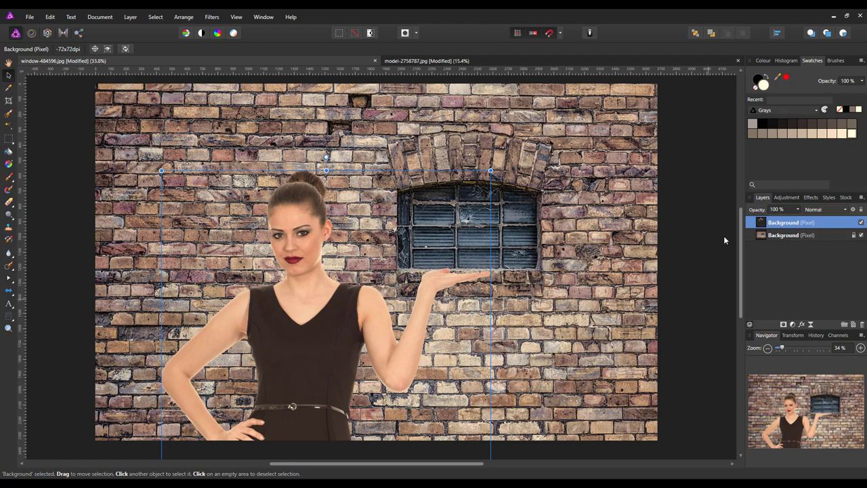
- Hide the brick wall layer and duplicate the model layer
click(860, 235)
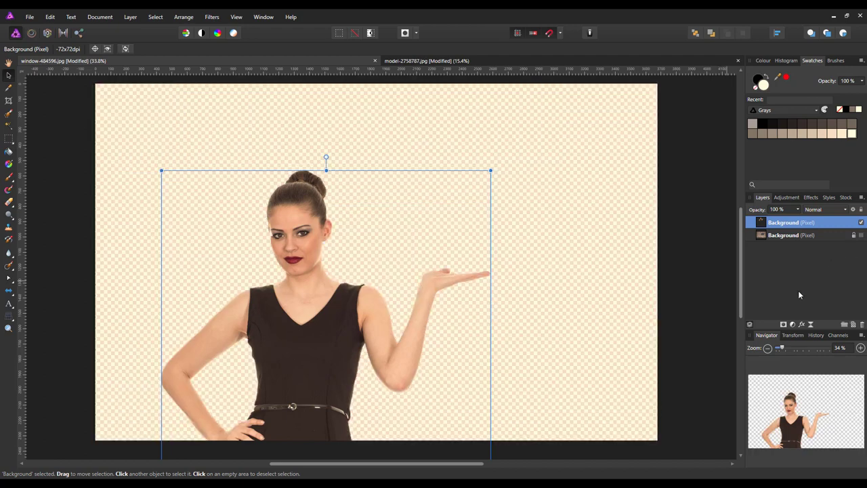
right_click(816, 229)
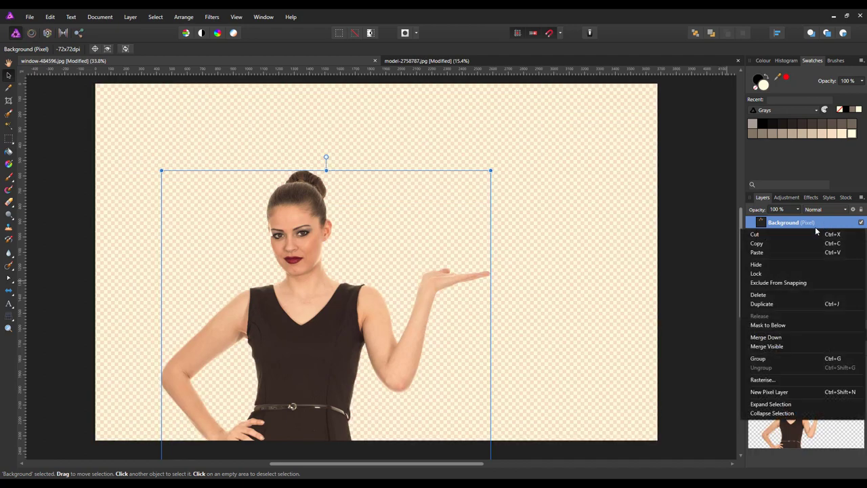
click(777, 304)
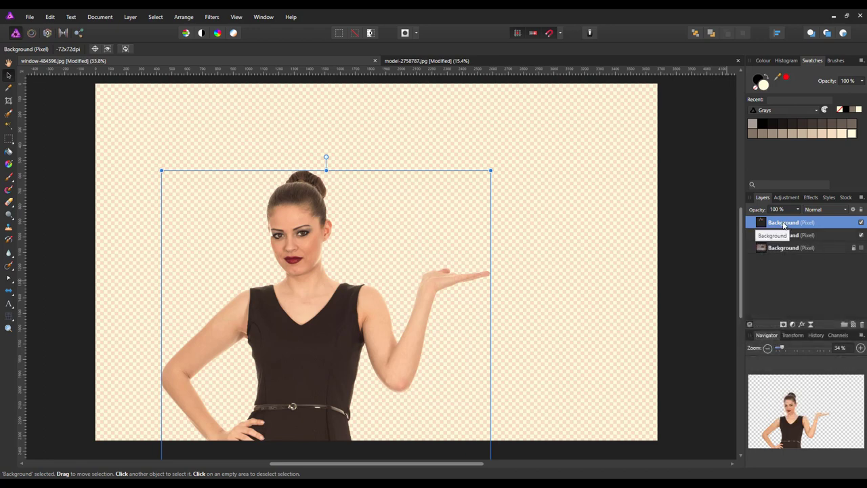
- Rename the model copies to 2 and 1, and hide layer 2
double_click(784, 224)
text(2)
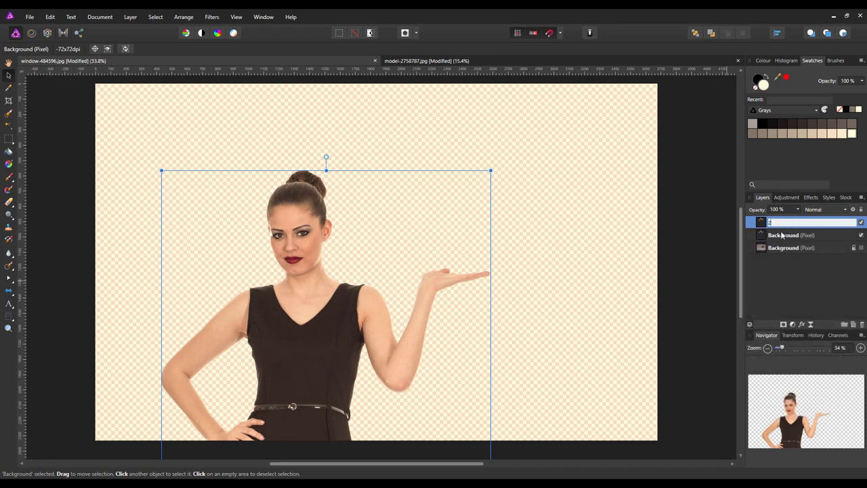
key(Return)
click(782, 236)
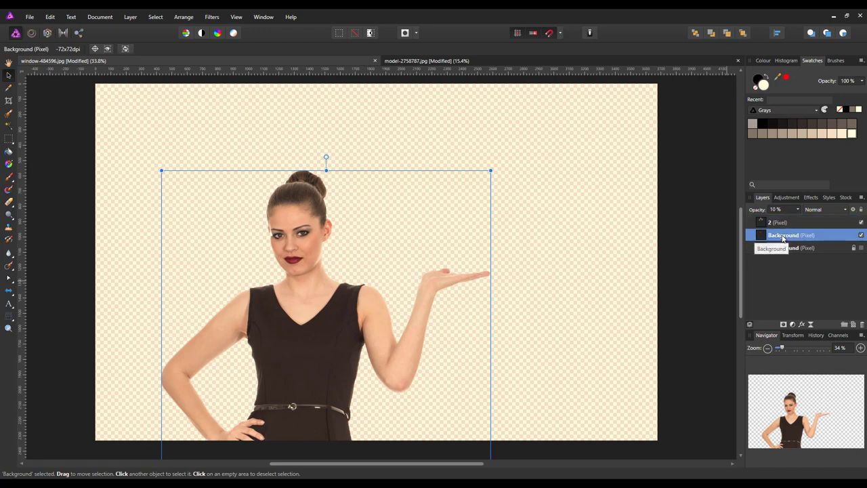
double_click(783, 236)
key(BackSpace)
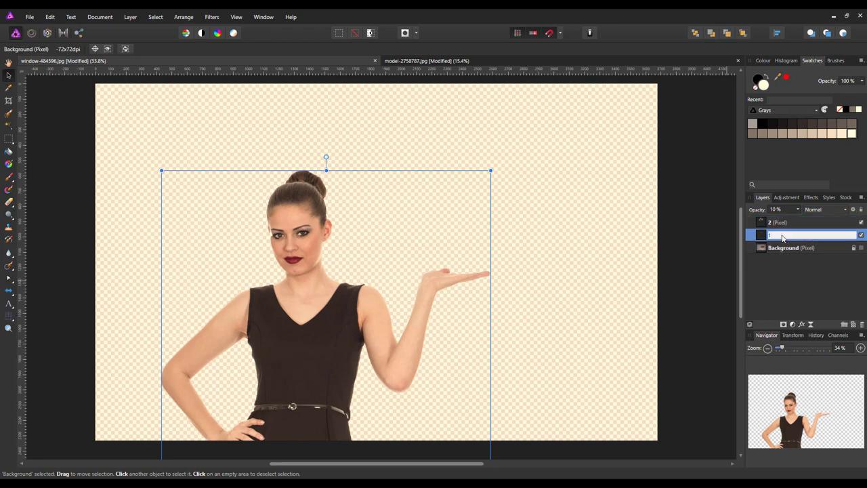
key(Return)
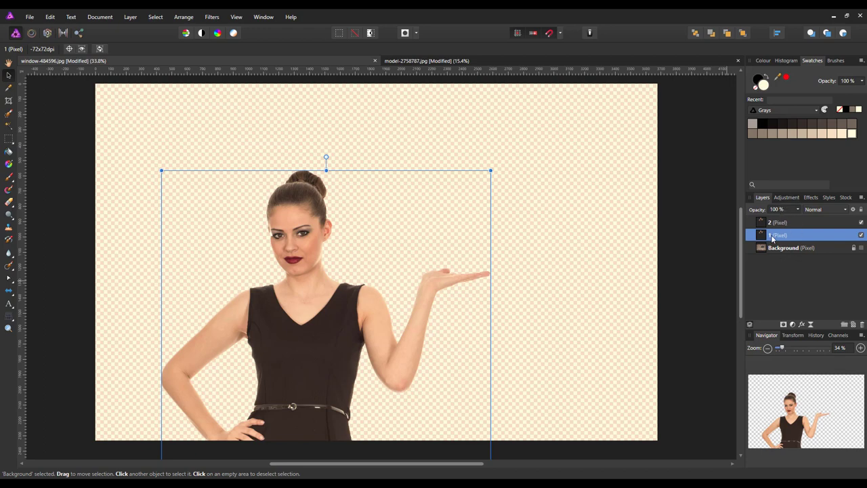
drag(772, 238, 831, 234)
- Merge an HSL adjustment with -100% saturation into layer 1
click(793, 325)
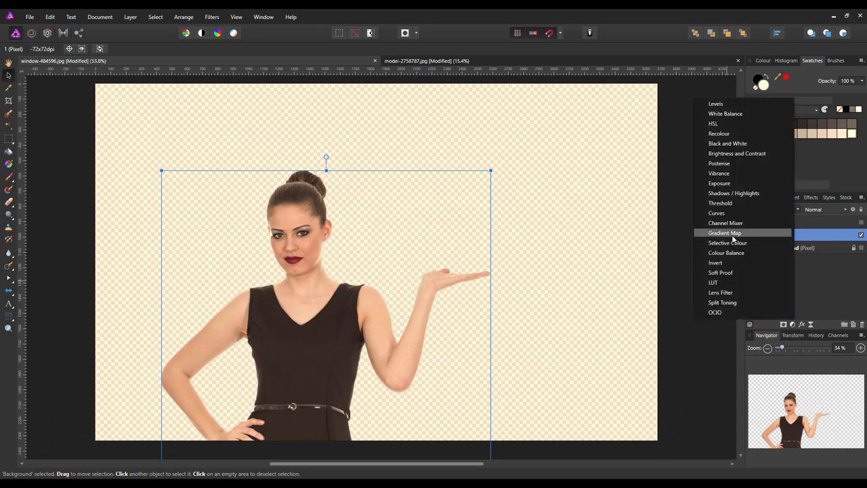
click(719, 125)
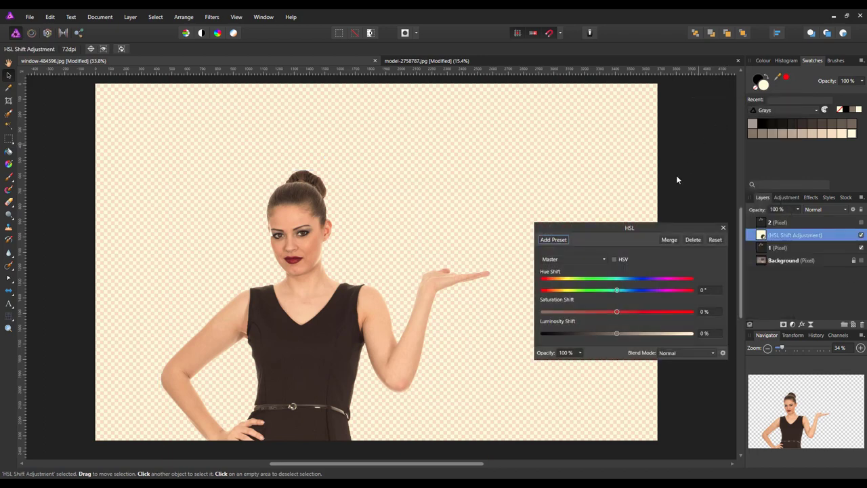
drag(617, 312, 527, 325)
click(668, 240)
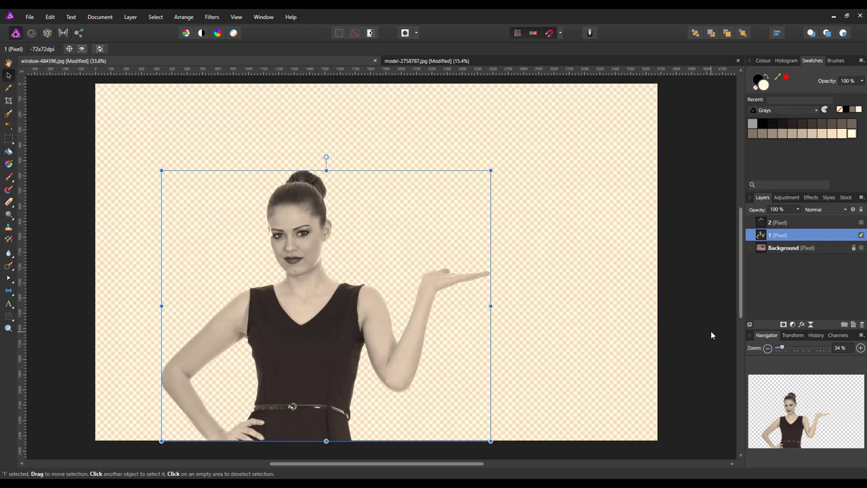
- Duplicate layer 1, set the copy to Colour Dodge blending, and invert it
right_click(787, 237)
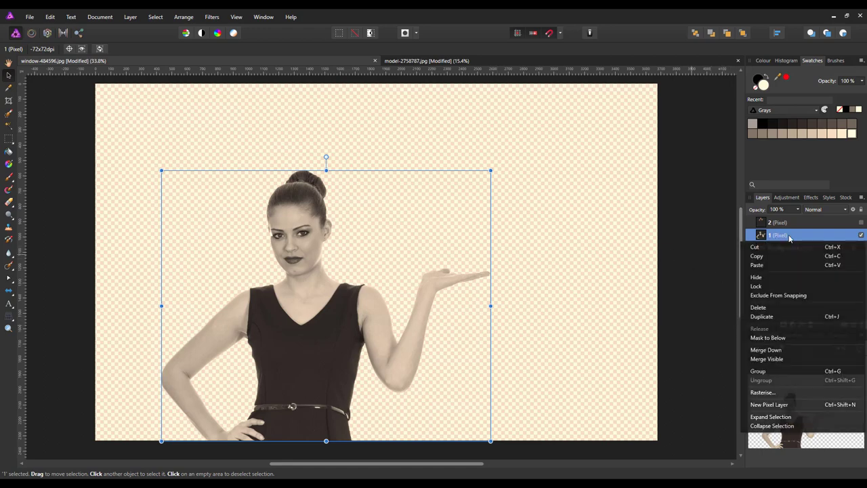
click(770, 317)
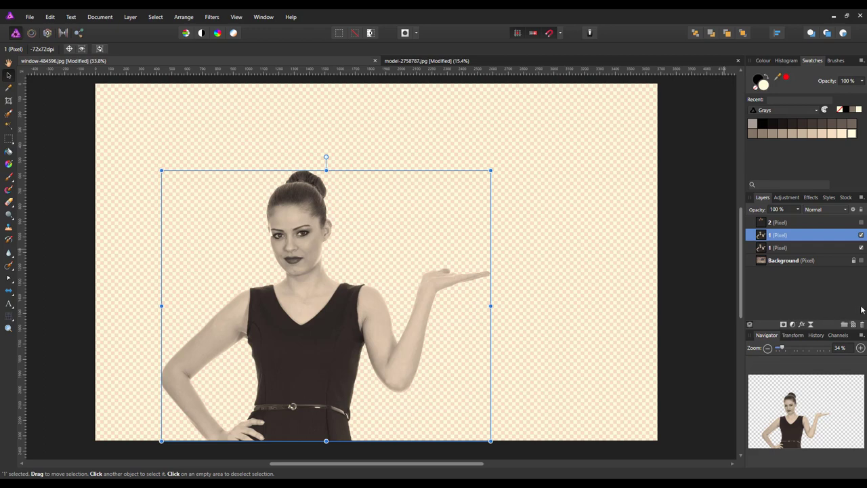
click(846, 211)
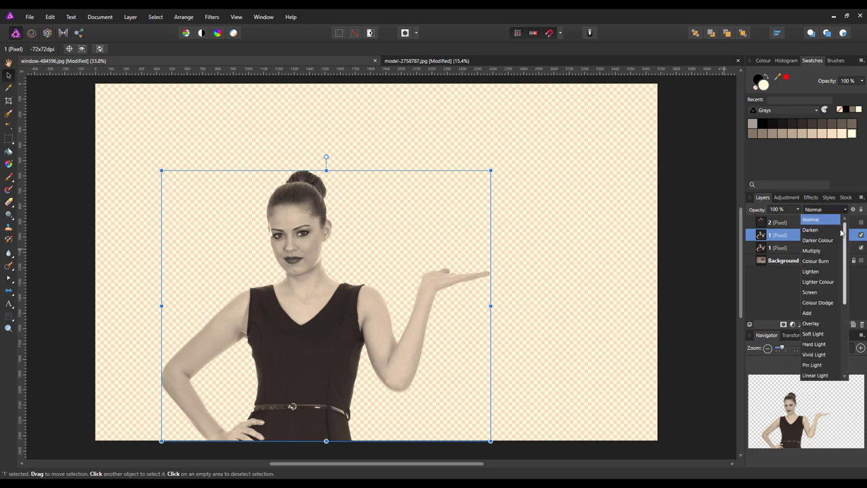
click(815, 302)
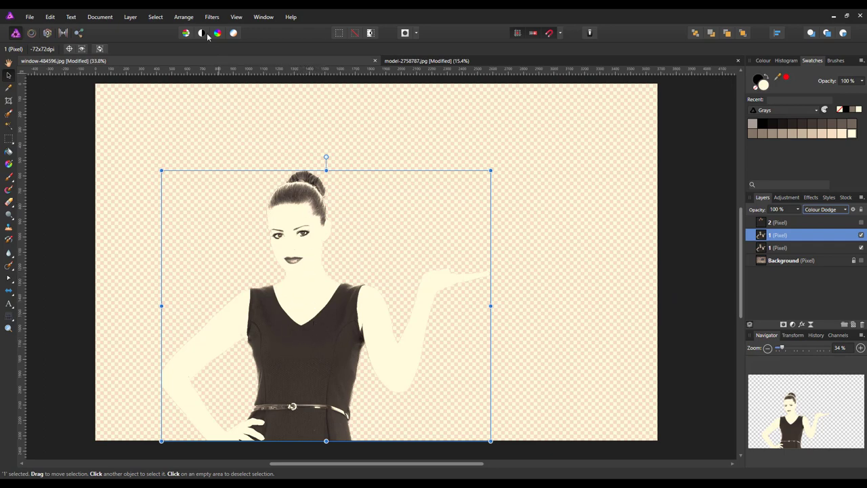
click(130, 17)
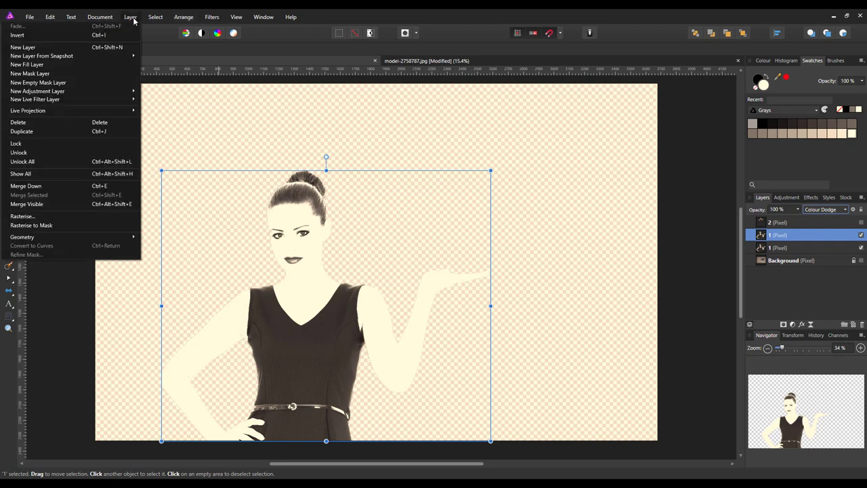
click(99, 36)
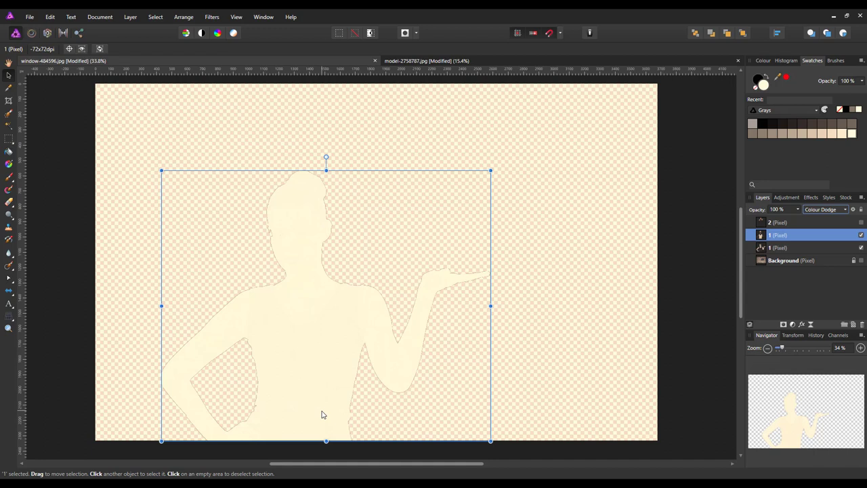
- Add a Gaussian Blur of about 14.5 px radius to the copy and merge it in
click(811, 326)
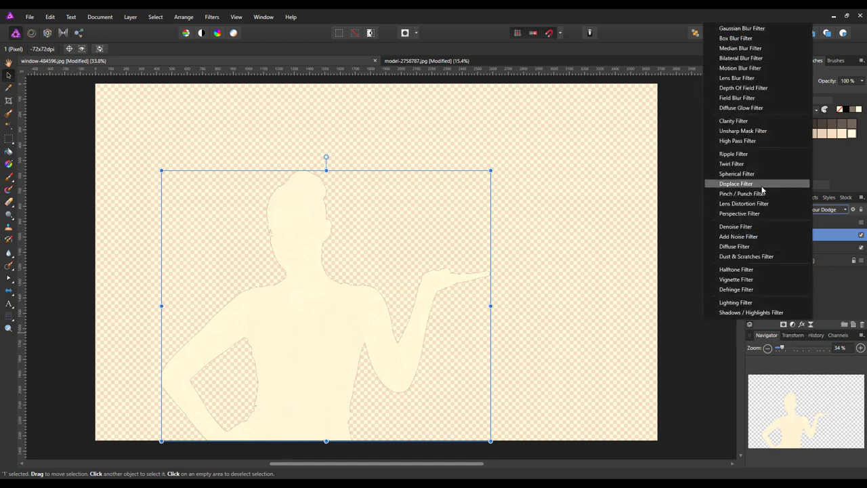
click(743, 31)
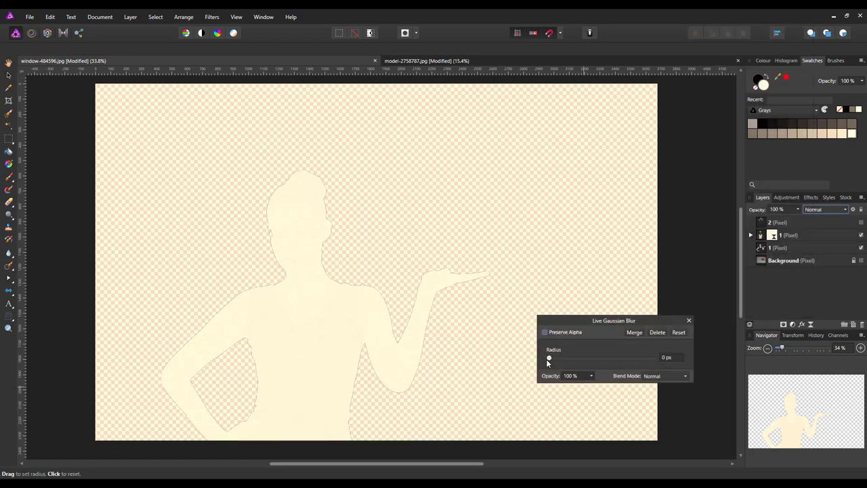
drag(550, 358, 583, 361)
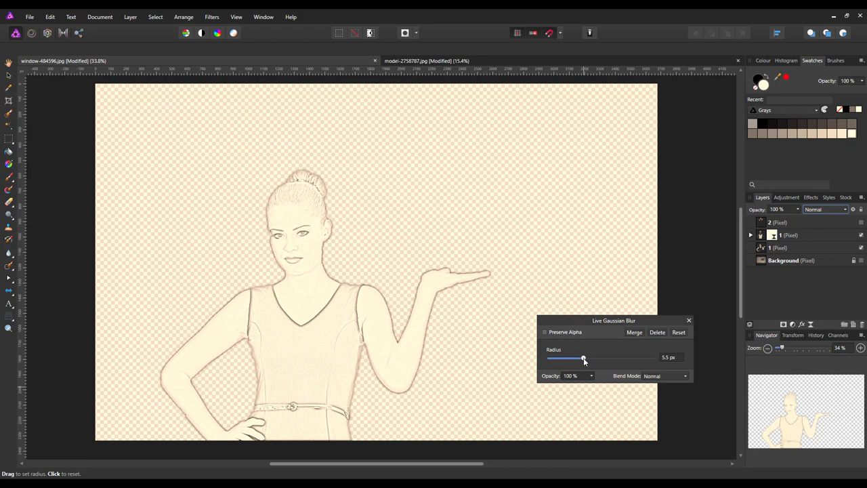
drag(585, 361, 599, 361)
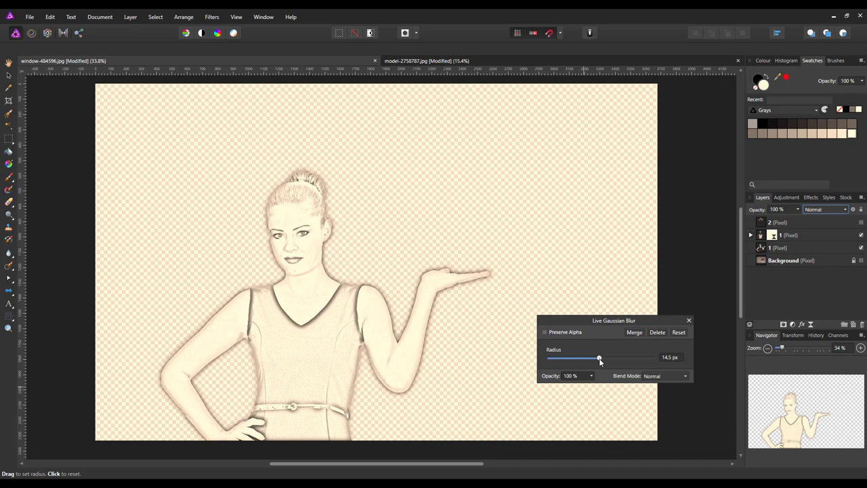
click(637, 332)
click(774, 237)
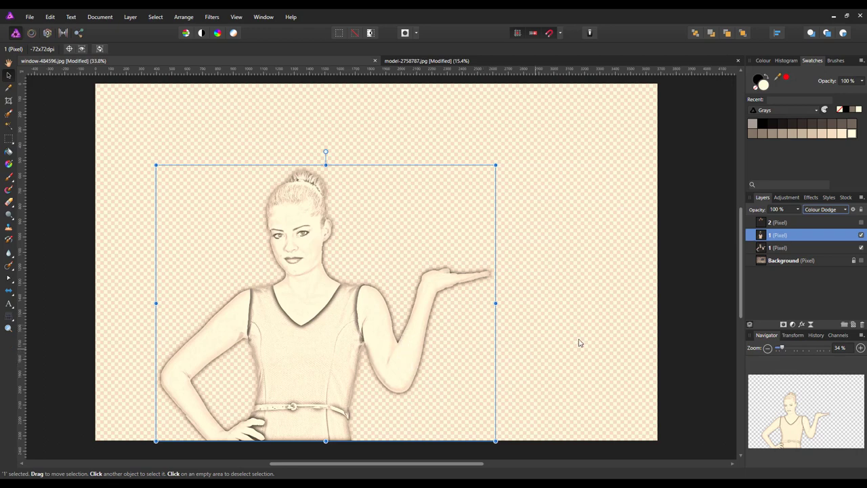
- Make the layer 2 colour-photo copy visible and set its blend mode to Vivid Light
click(818, 221)
click(861, 222)
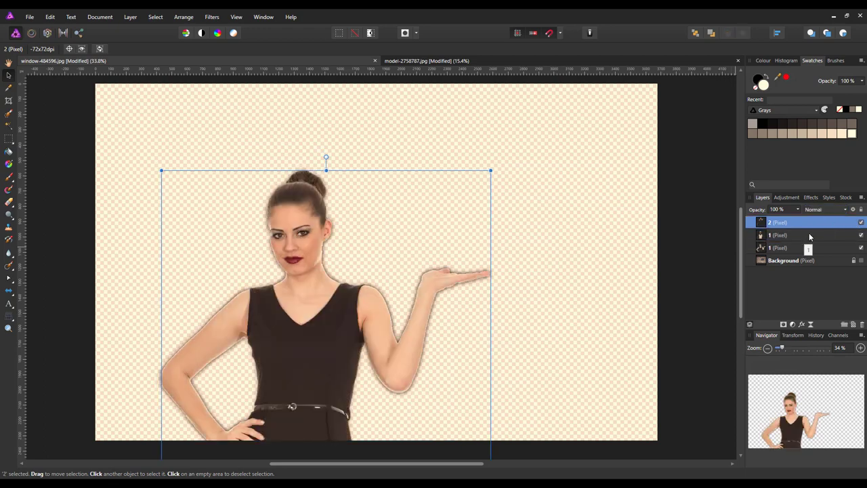
click(846, 210)
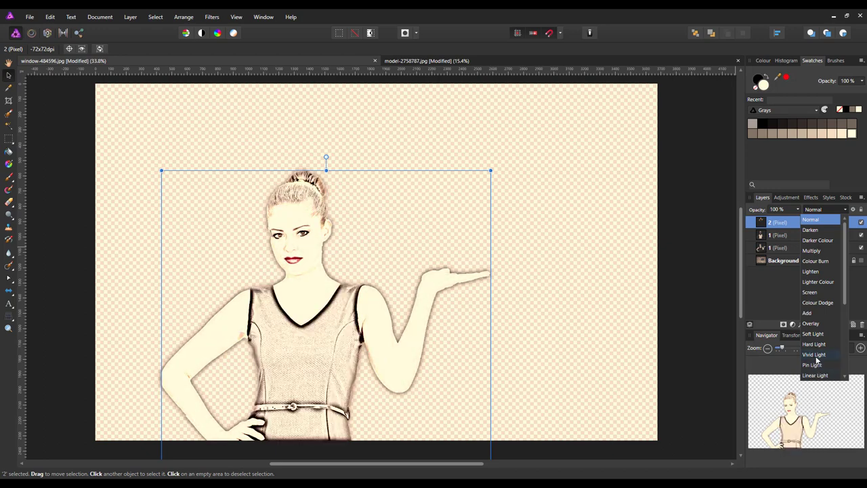
click(816, 356)
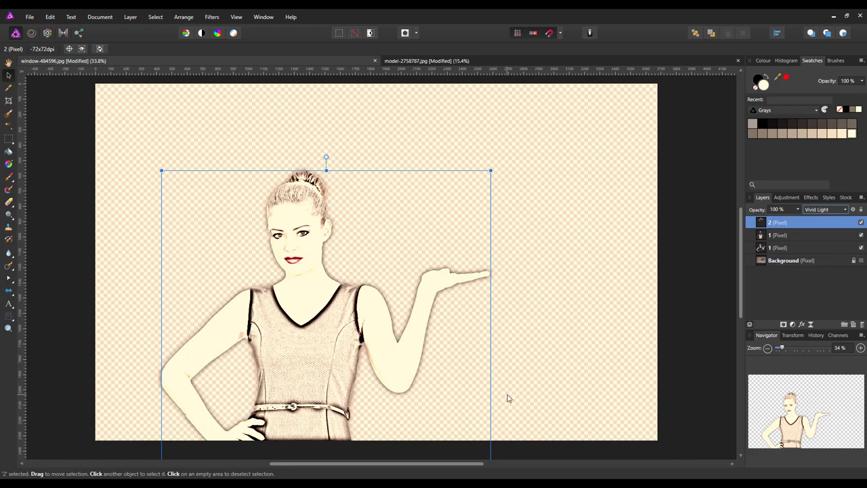
- Set layer 2's opacity to 54%, keeping its name as 2
click(798, 212)
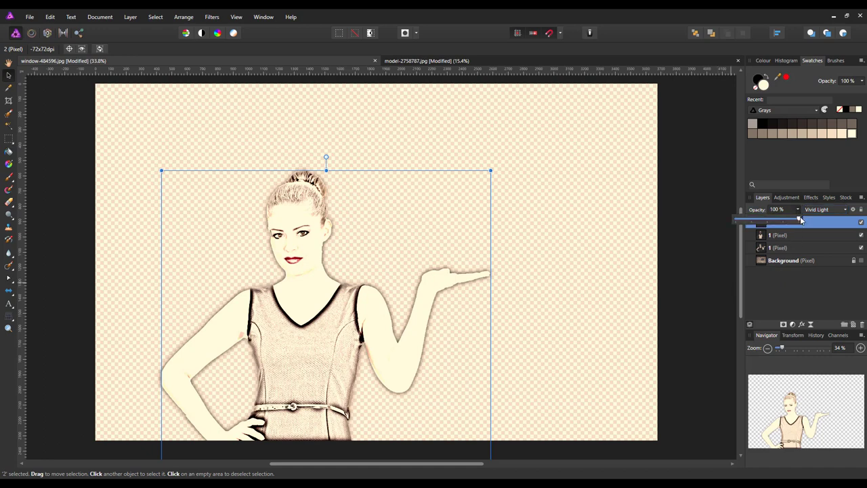
drag(800, 219, 730, 230)
click(732, 230)
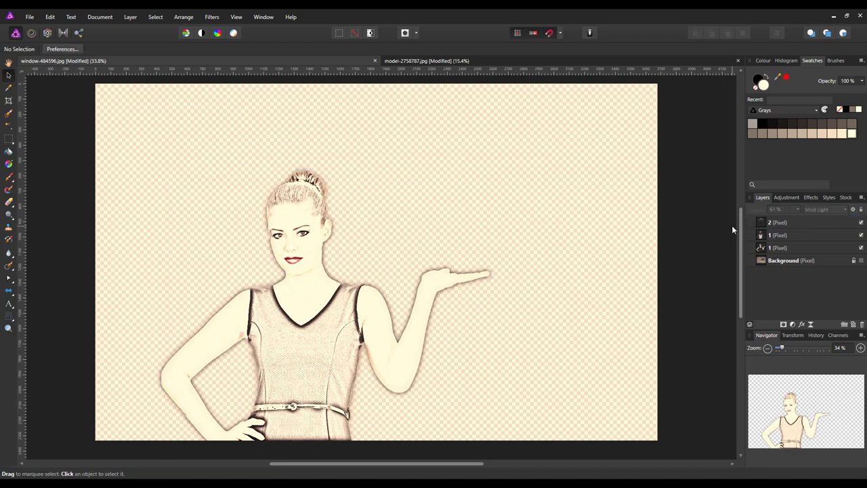
click(798, 221)
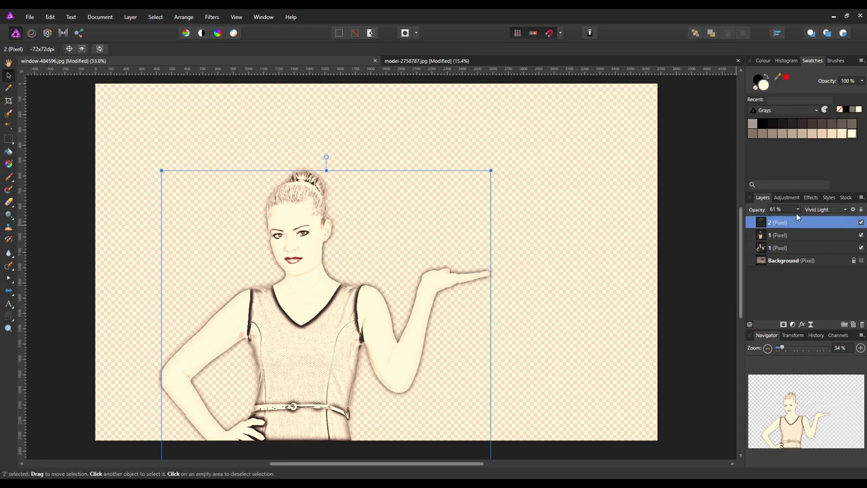
click(797, 210)
drag(799, 221, 761, 223)
mouse_move(766, 224)
mouse_down()
mouse_move(814, 225)
mouse_move(788, 227)
mouse_move(795, 228)
mouse_up()
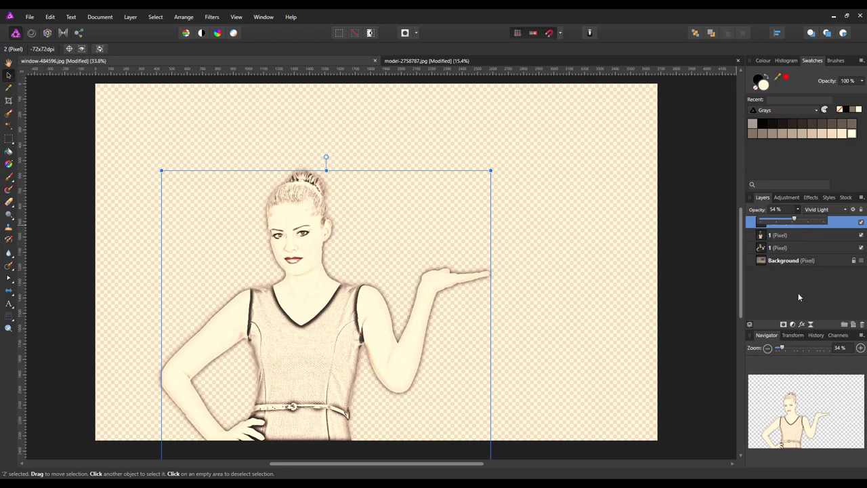
double_click(845, 222)
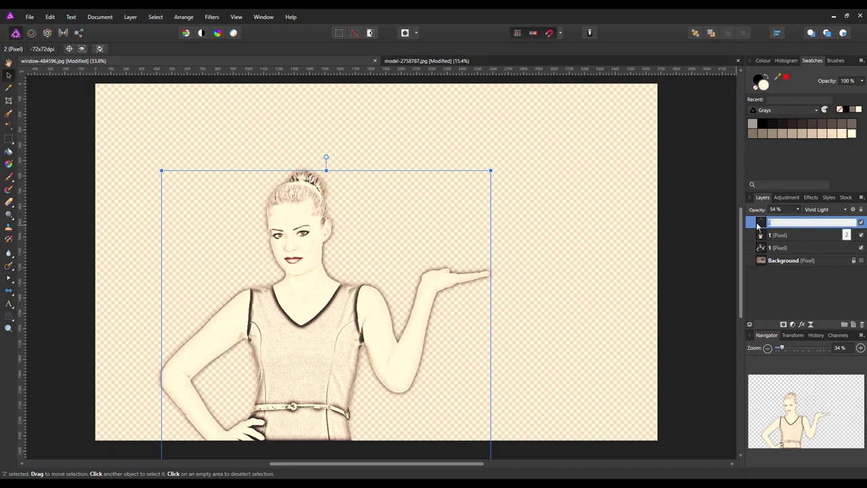
key(Return)
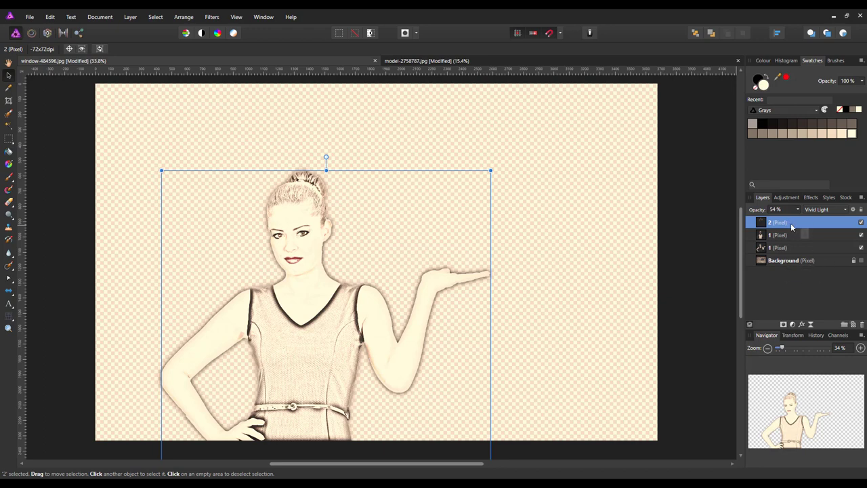
- Merge visible layers into a new layer, hide both layer 1s and layer 2, and show the brick-wall Background
right_click(828, 224)
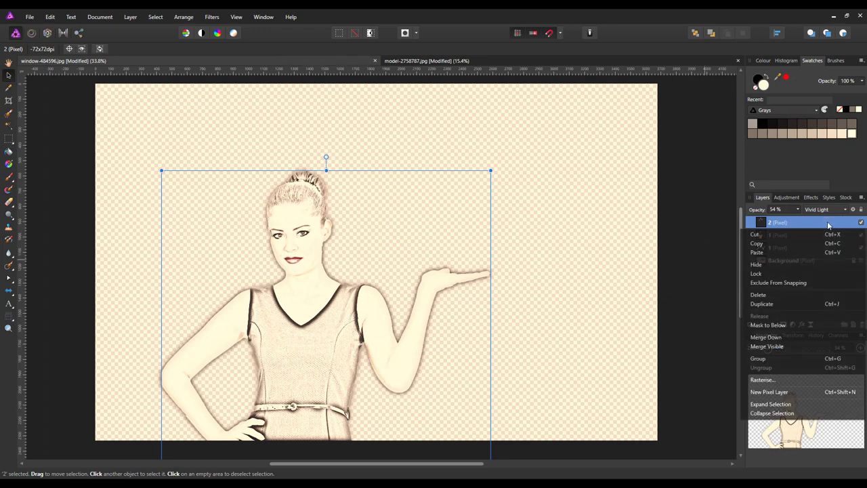
click(773, 346)
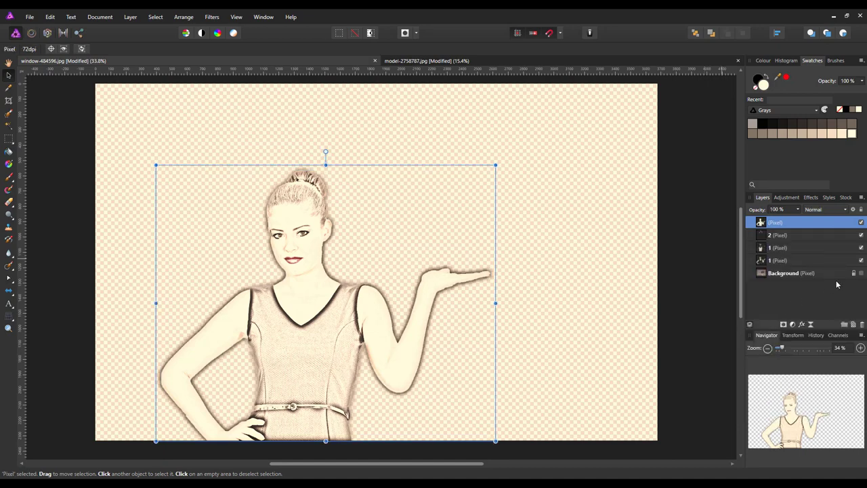
click(861, 260)
click(861, 247)
click(861, 235)
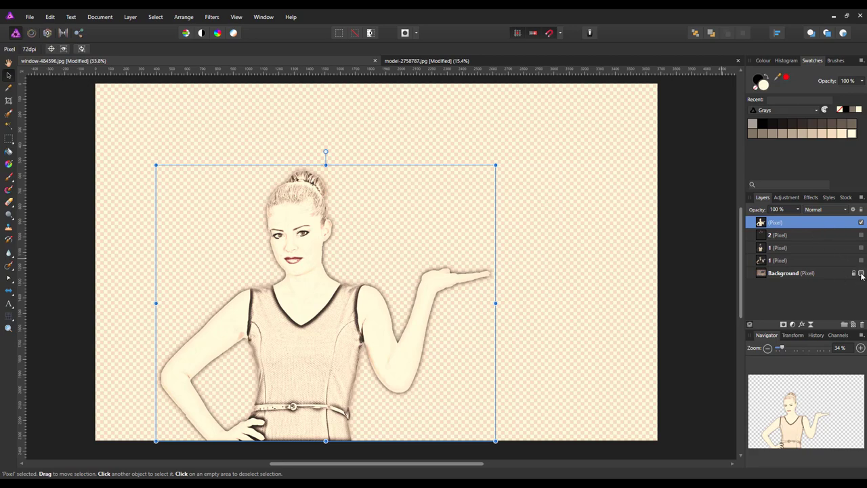
click(860, 273)
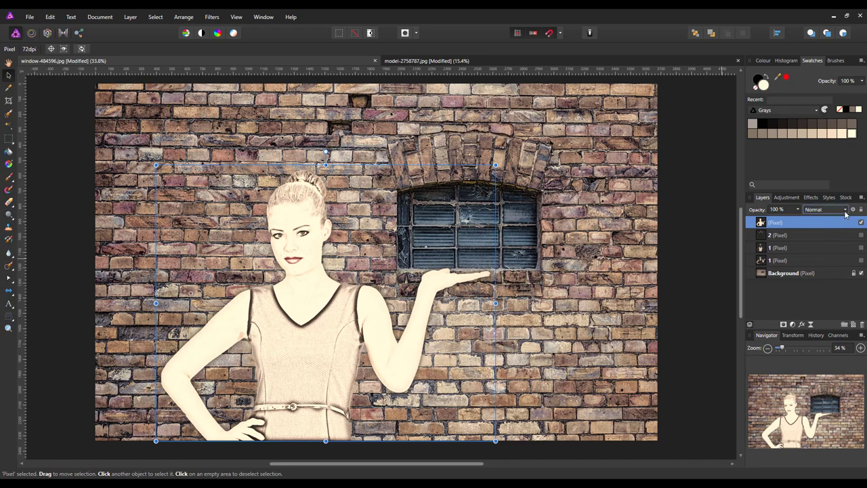
click(846, 211)
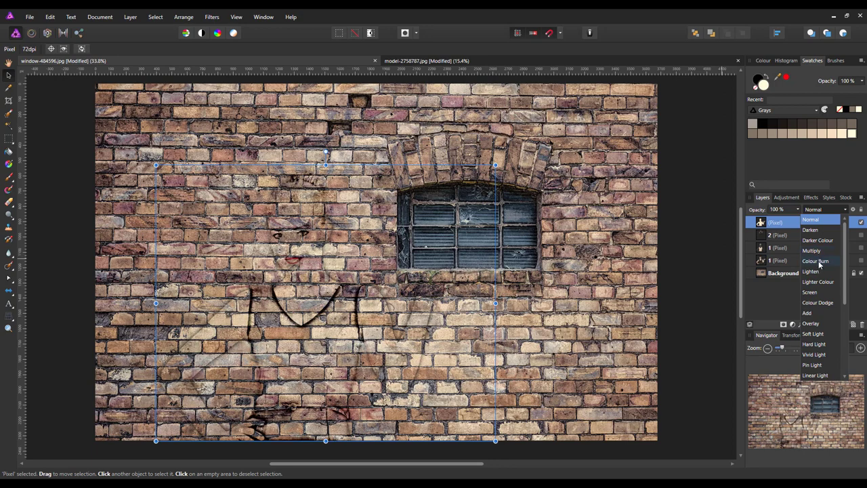
- Blend the sketch layer with Colour Burn, duplicate it twice, and hide the Background layer
click(816, 263)
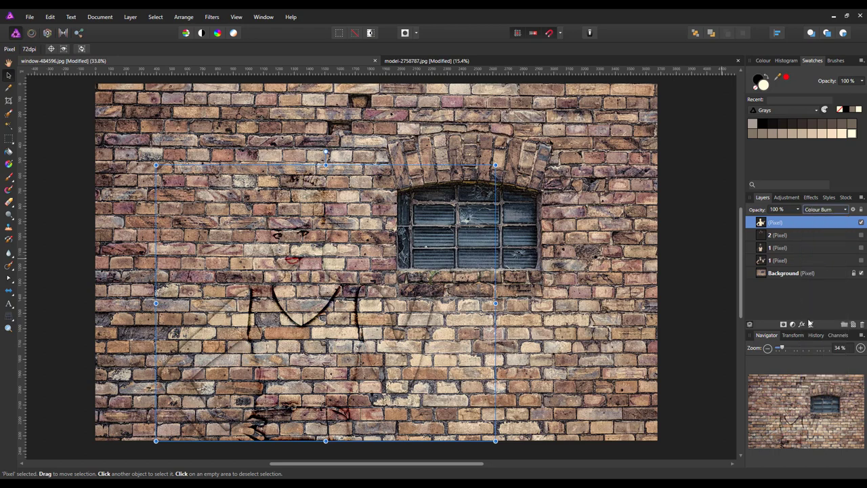
right_click(808, 222)
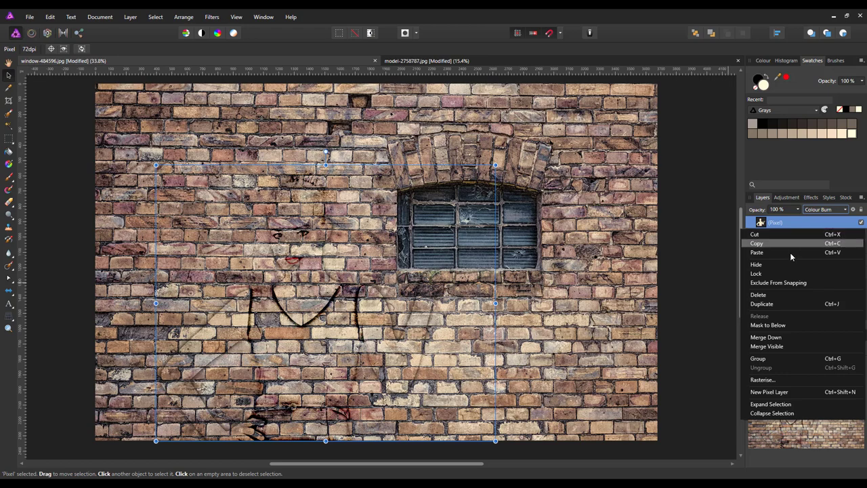
click(772, 303)
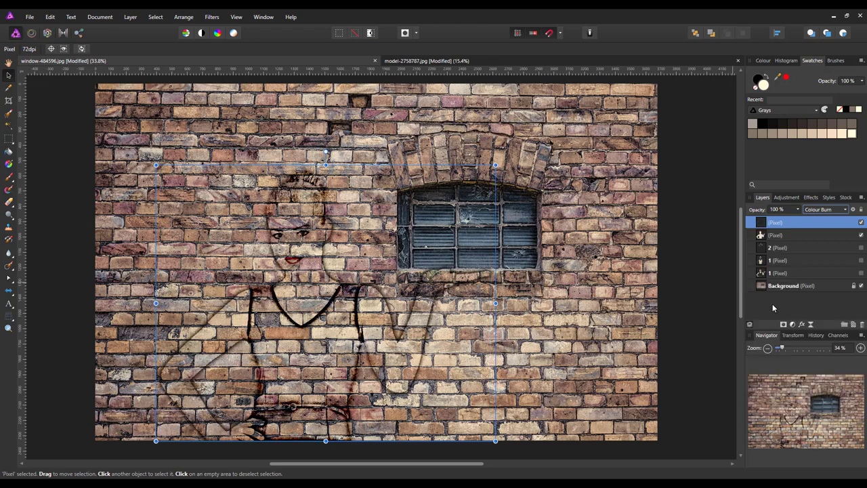
right_click(815, 222)
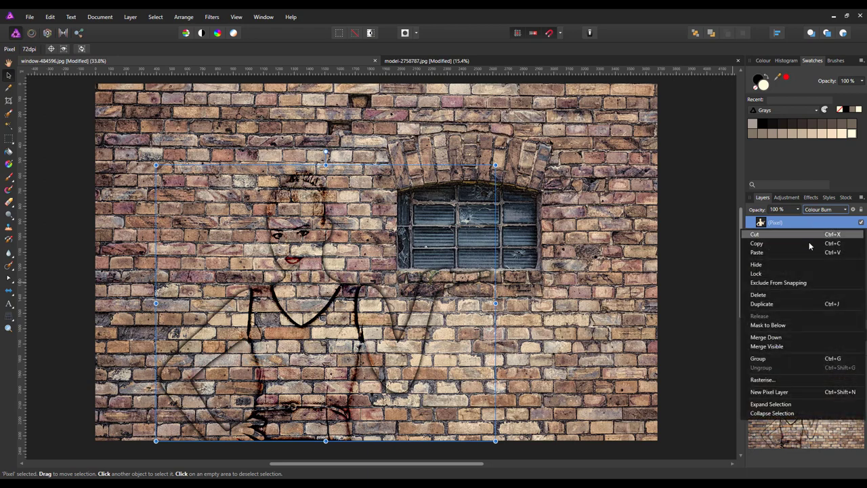
click(792, 301)
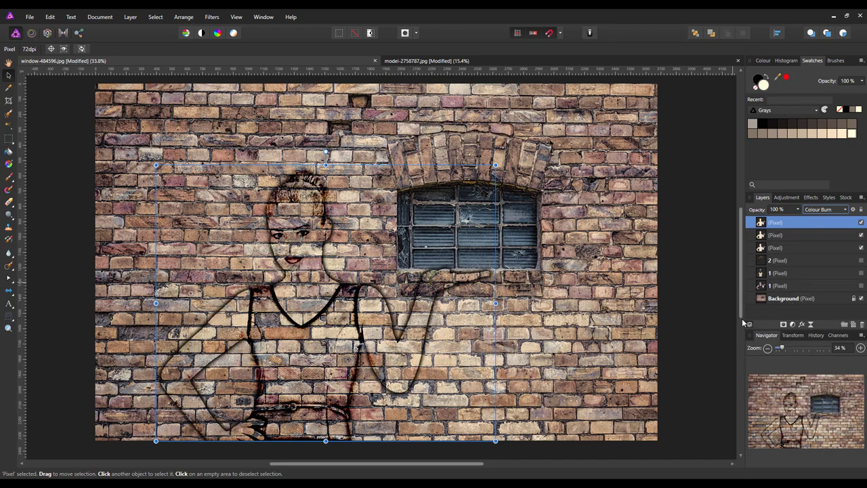
click(861, 299)
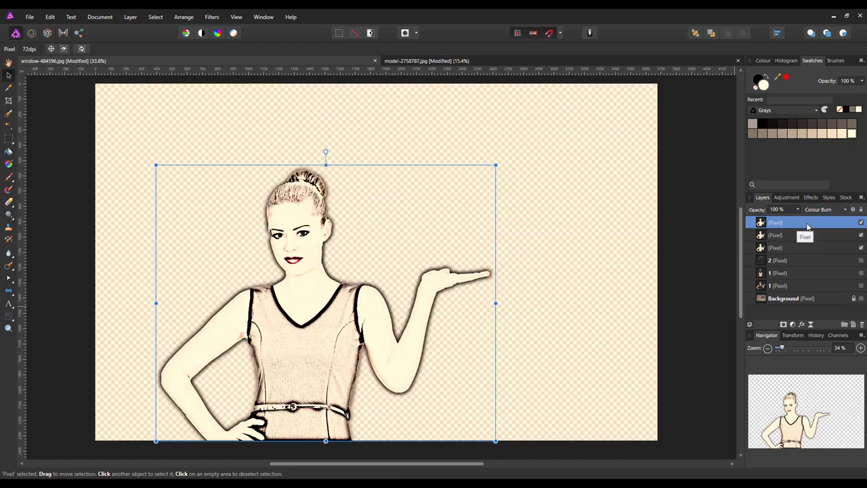
- Merge the visible sketch copies into one layer, hide the three older copies, and show the Background
right_click(807, 227)
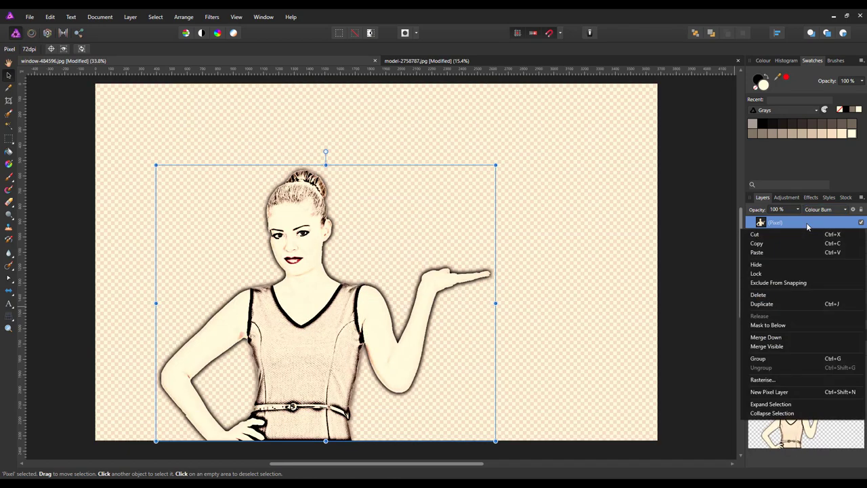
click(772, 346)
click(861, 261)
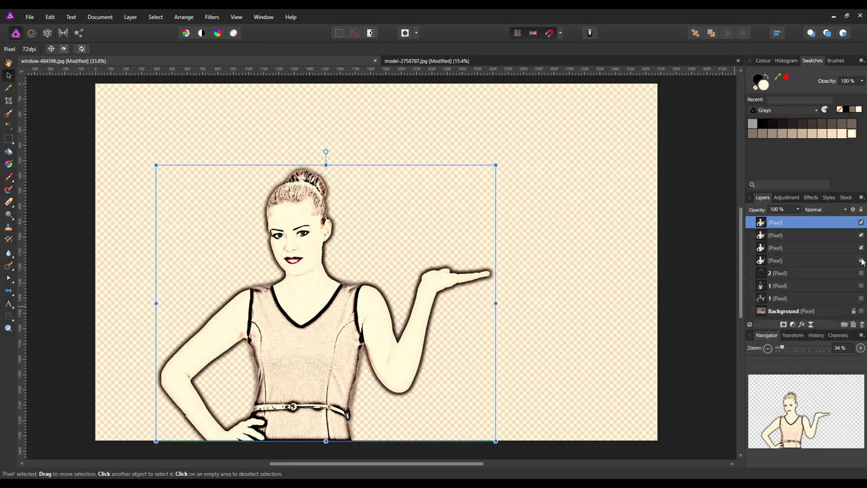
click(861, 248)
click(861, 235)
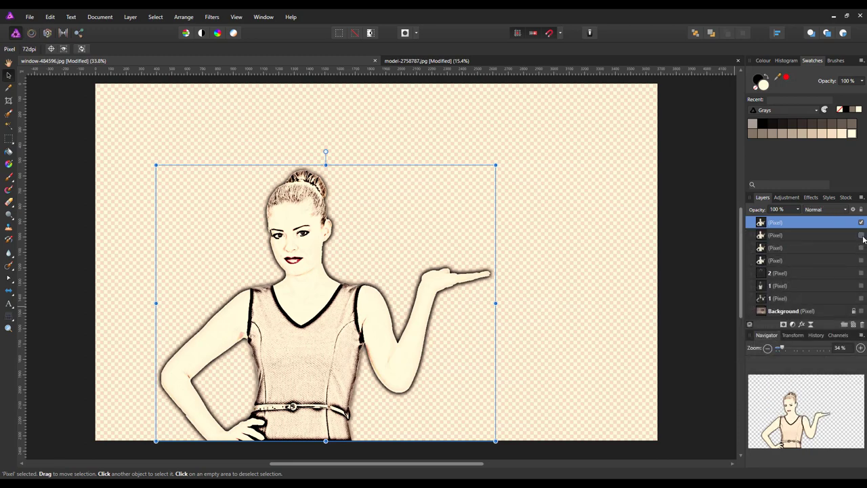
click(861, 311)
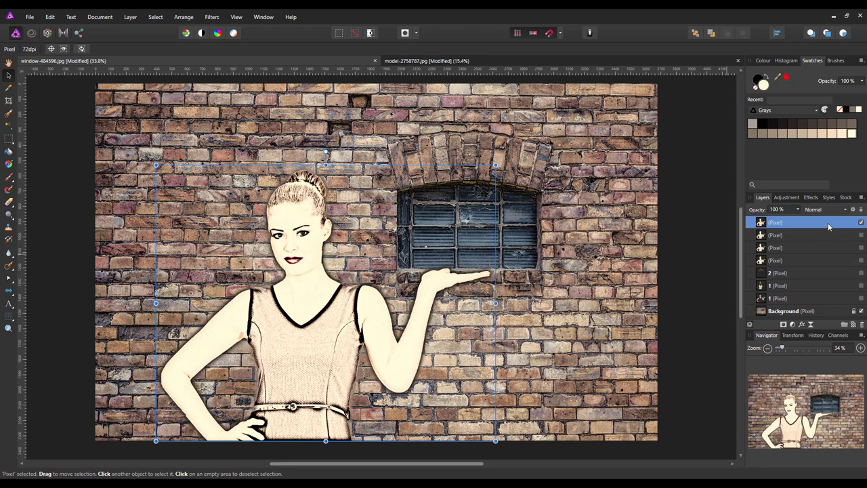
- Set the merged sketch layer's blend mode to Colour Burn
click(845, 212)
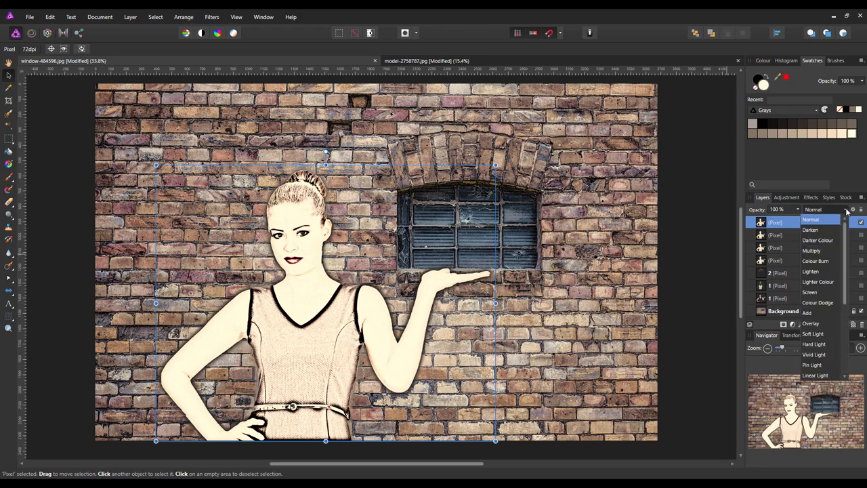
click(824, 262)
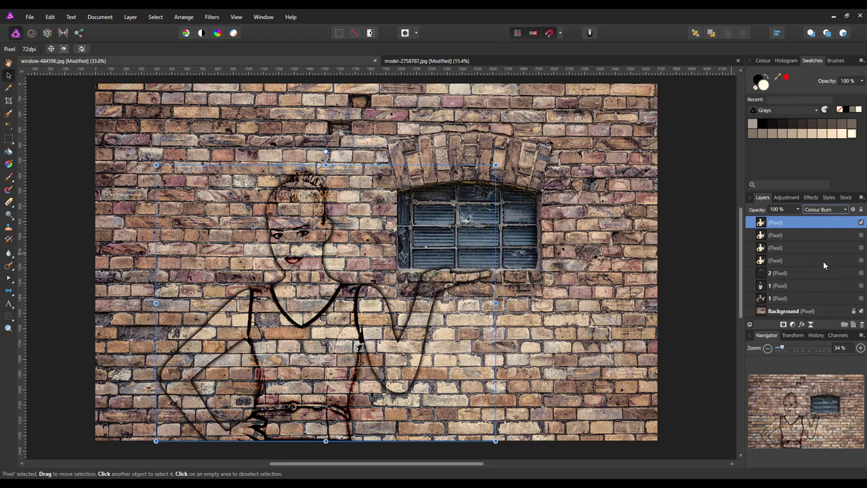
double_click(814, 226)
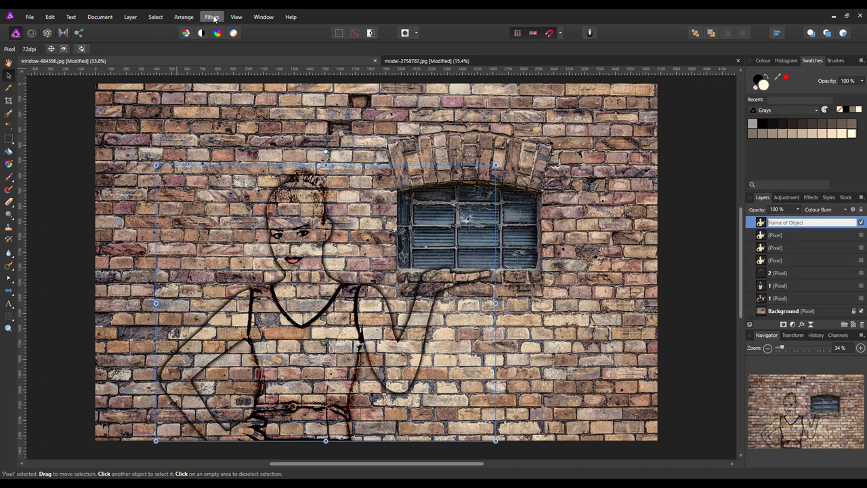
- Apply the Distort > Displace filter at 10 px, mapped from the layers beneath
click(760, 224)
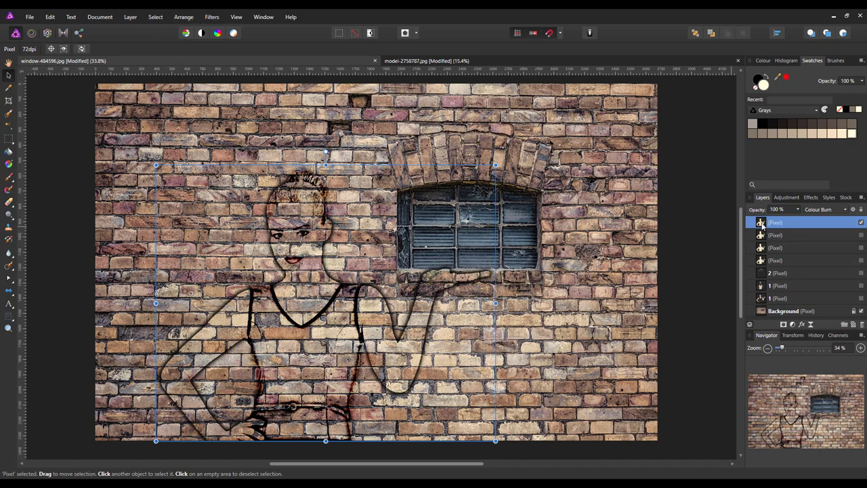
click(212, 16)
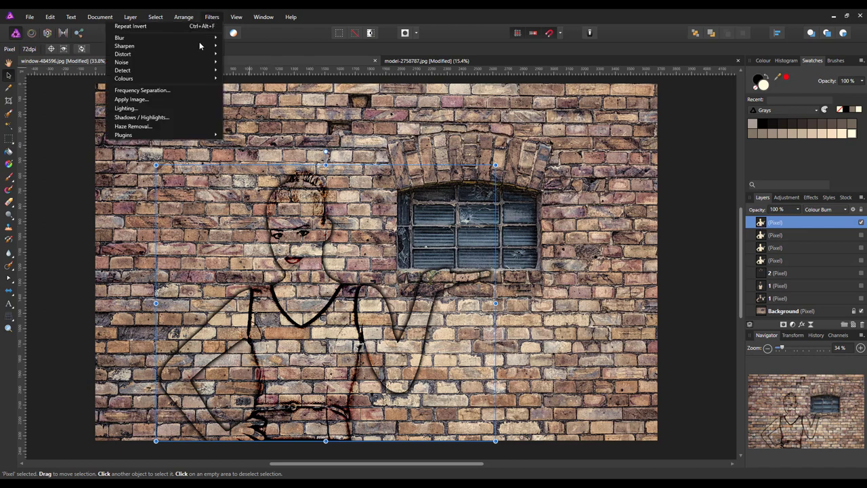
mouse_move(174, 53)
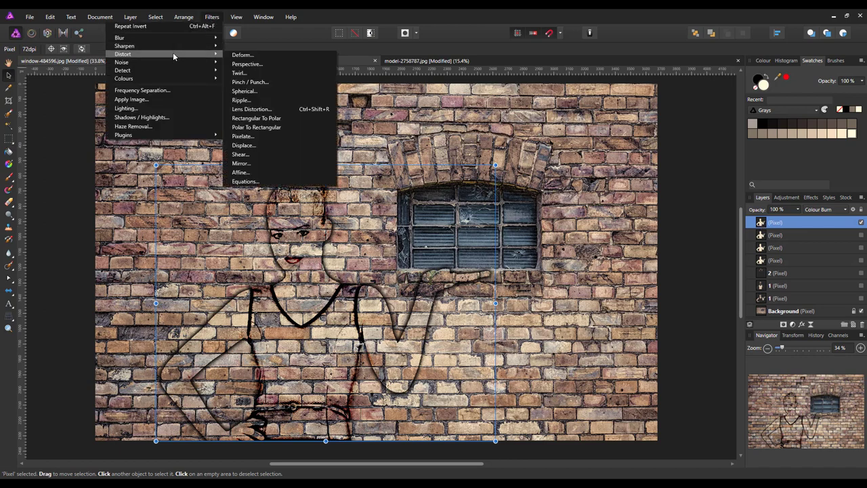
click(242, 145)
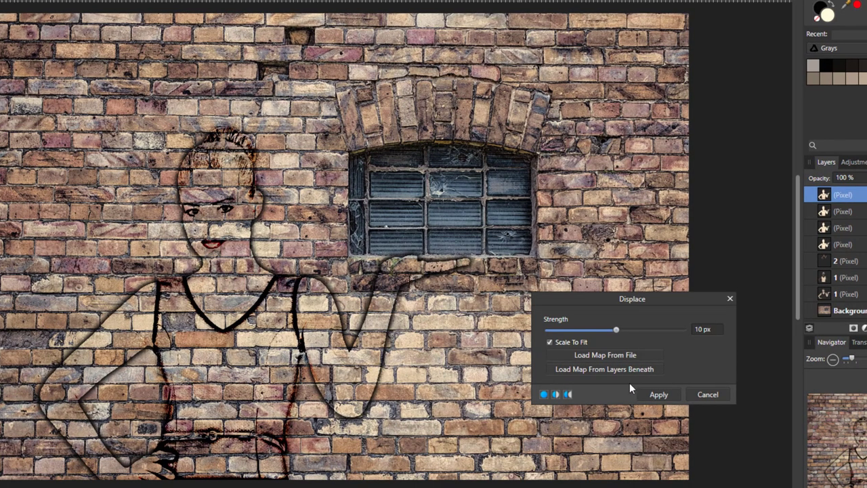
click(597, 370)
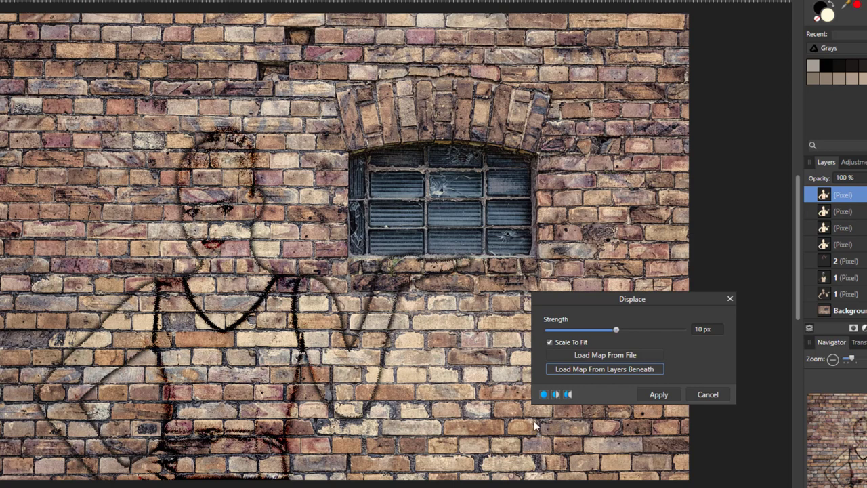
- Load window-484596-displace.jpg from file as the Displace map
click(629, 354)
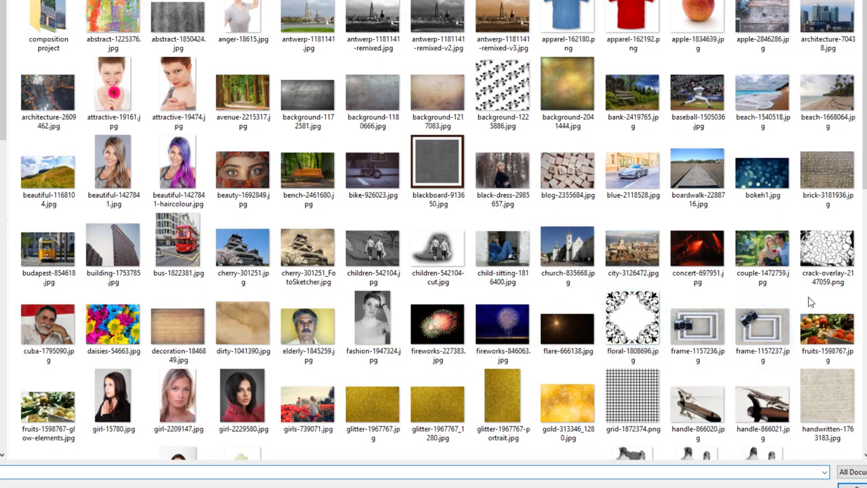
scroll(576, 437, down, 10)
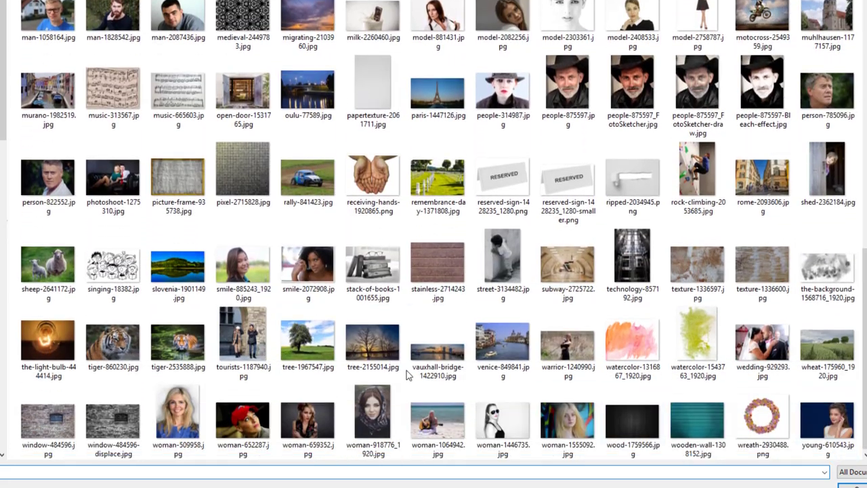
click(122, 437)
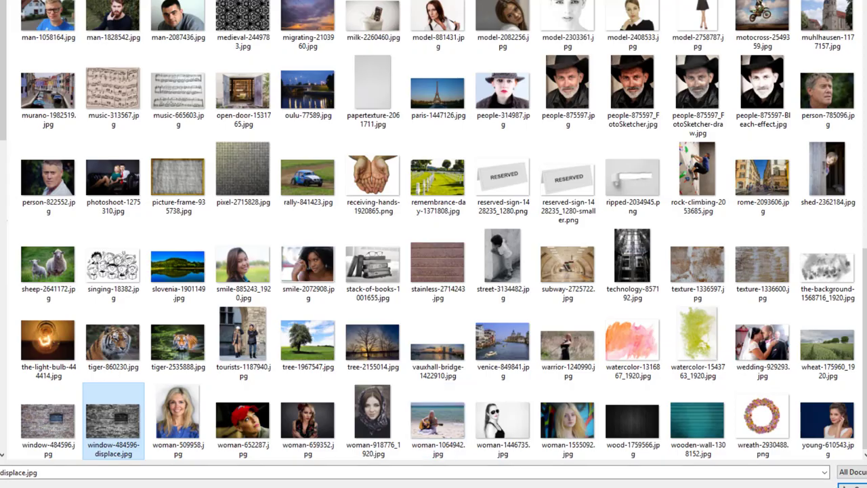
click(852, 485)
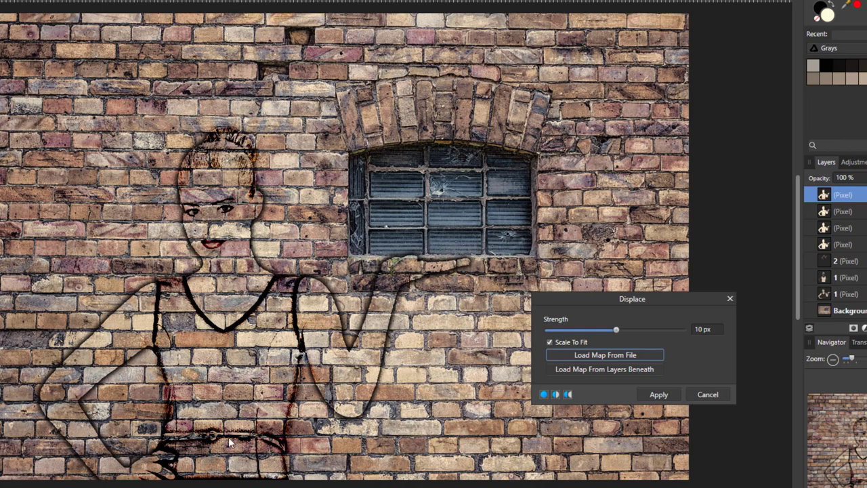
- Zoom in on the woman's face and raise the Displace strength to 20 px
scroll(132, 392, up, 5)
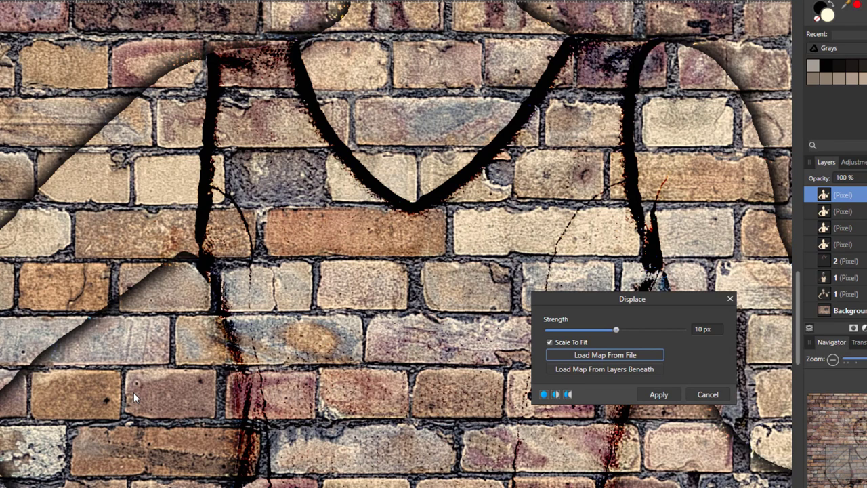
scroll(134, 393, up, 1)
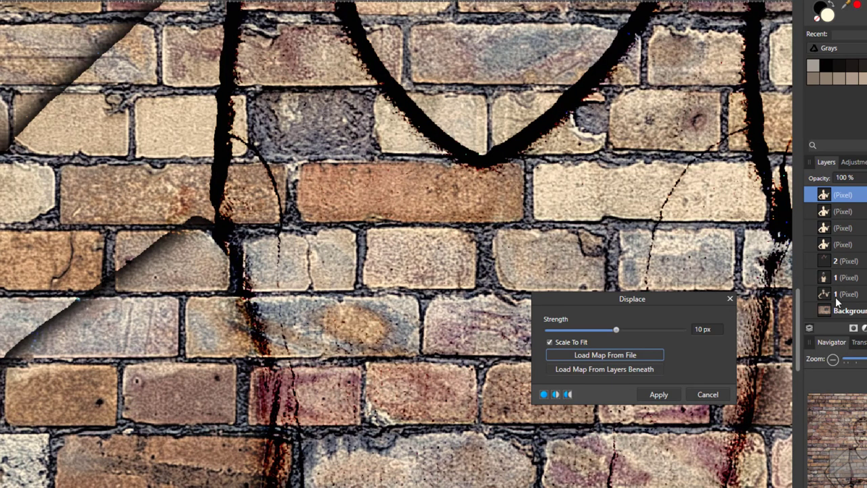
drag(860, 466, 865, 438)
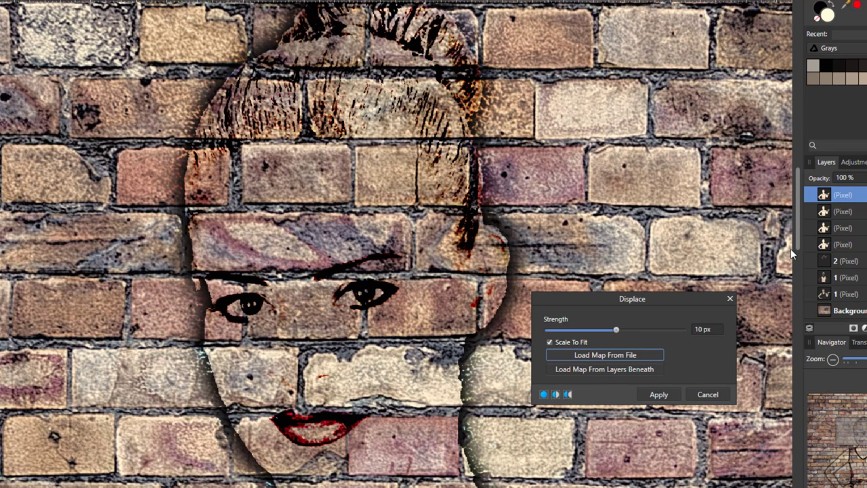
drag(801, 202, 802, 229)
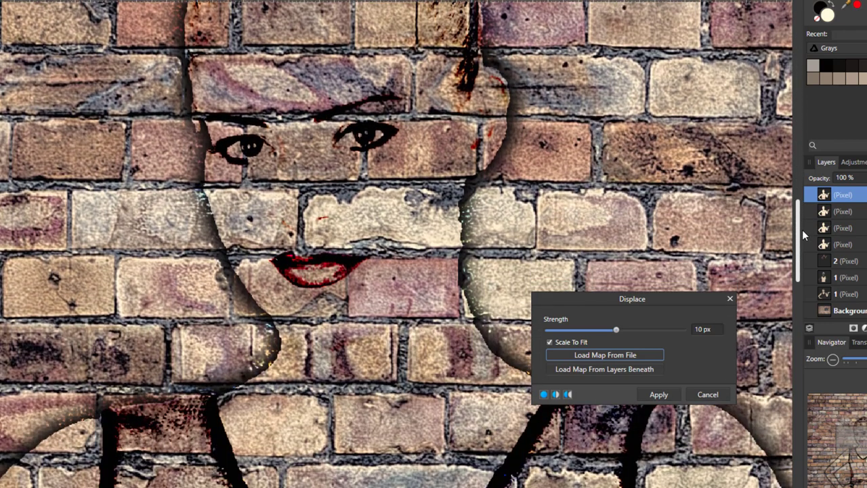
click(701, 329)
text(20)
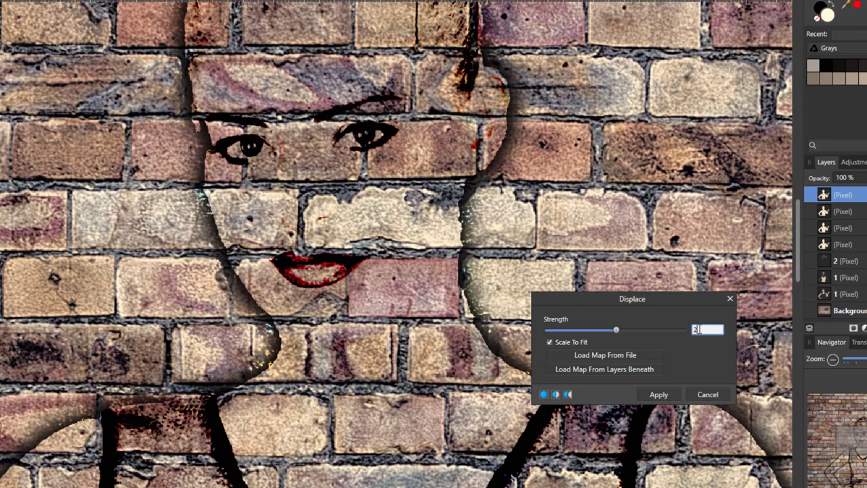
key(Return)
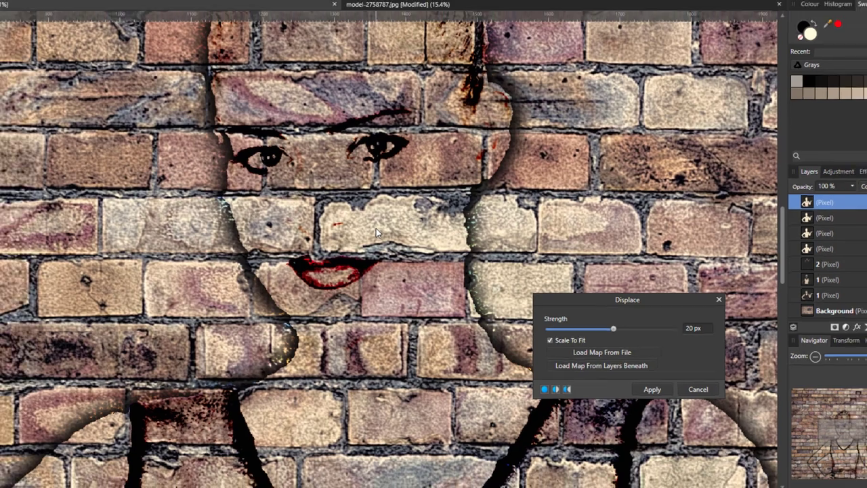
scroll(376, 228, down, 5)
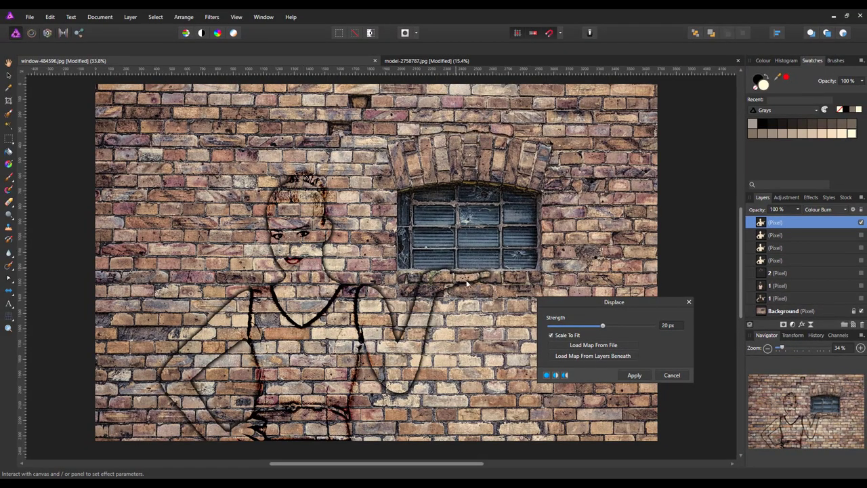
- Apply the displacement and merge all visible layers into a new layer
click(643, 379)
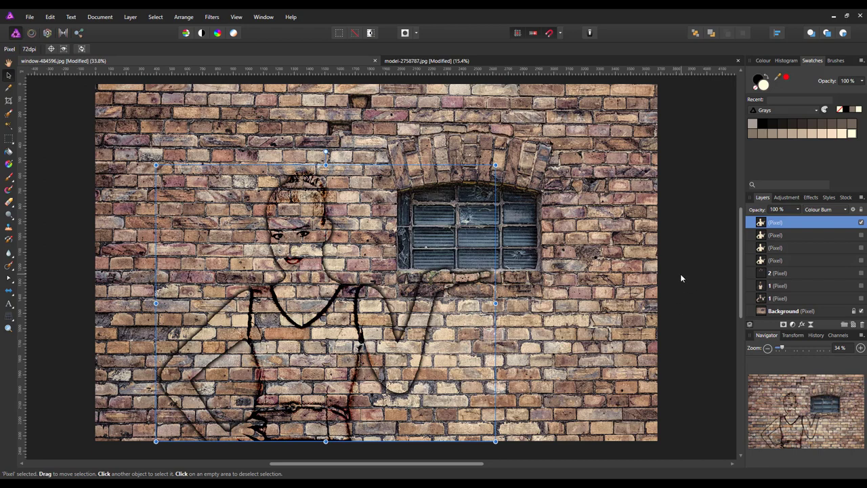
right_click(802, 225)
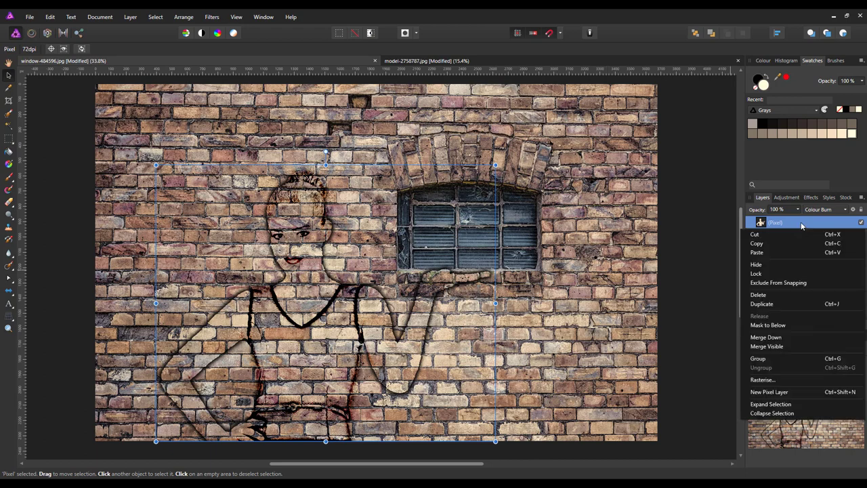
click(779, 348)
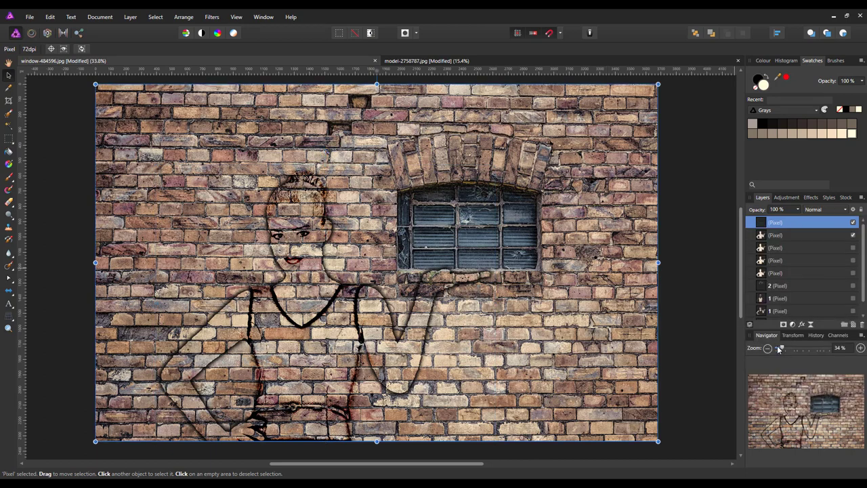
- Perspective-warp the merged image, stretching the left corners outward so the wall recedes right
click(9, 316)
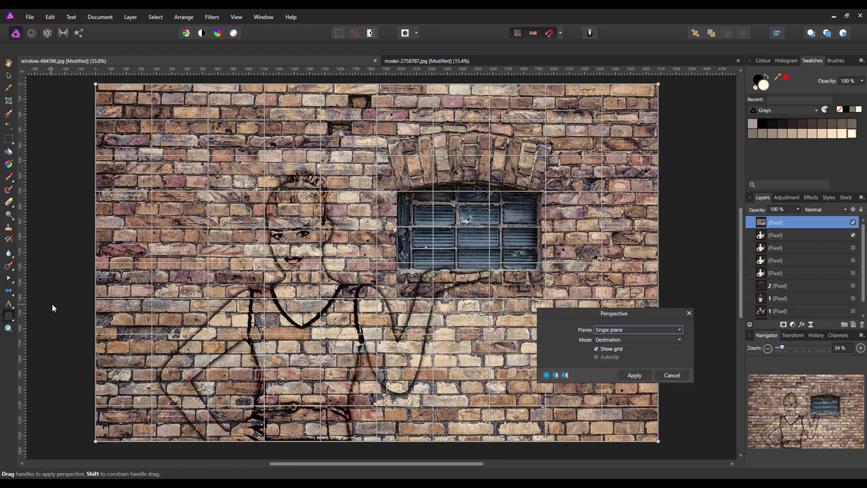
scroll(51, 303, down, 4)
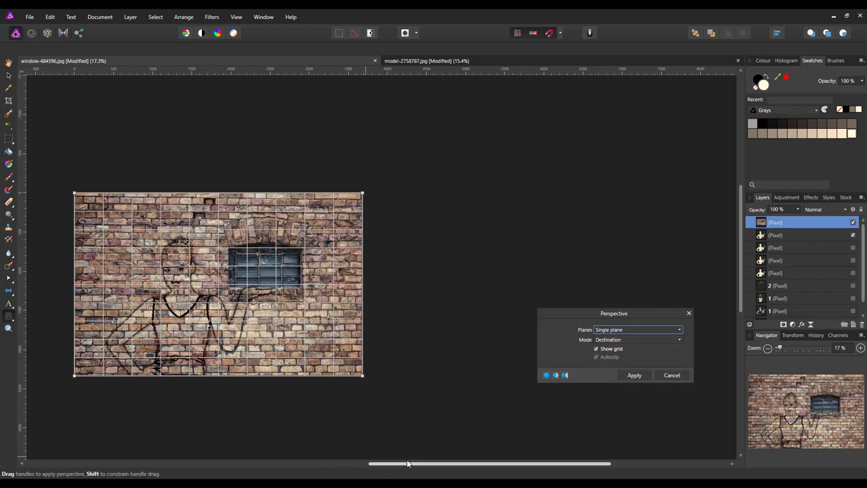
drag(405, 466, 270, 472)
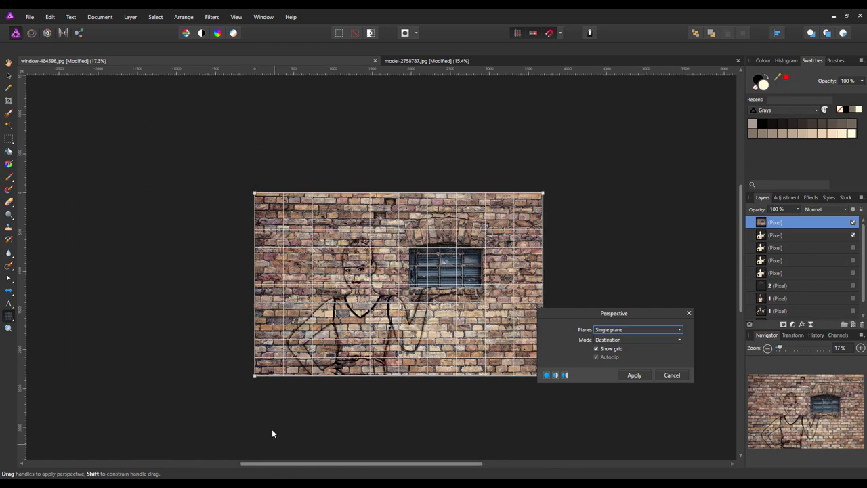
drag(254, 377, 254, 431)
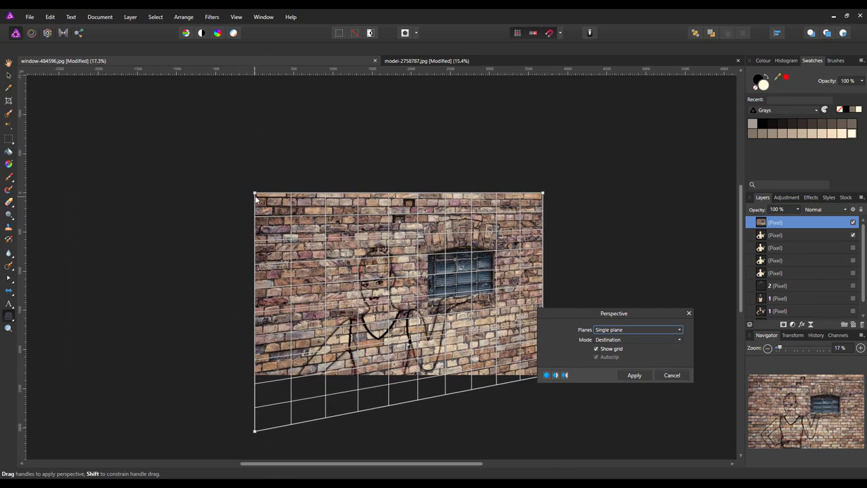
drag(254, 194, 253, 135)
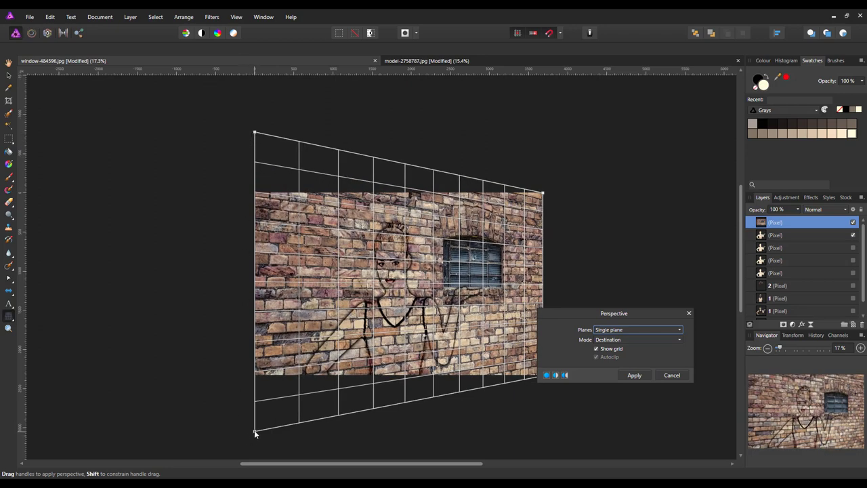
drag(253, 432, 254, 435)
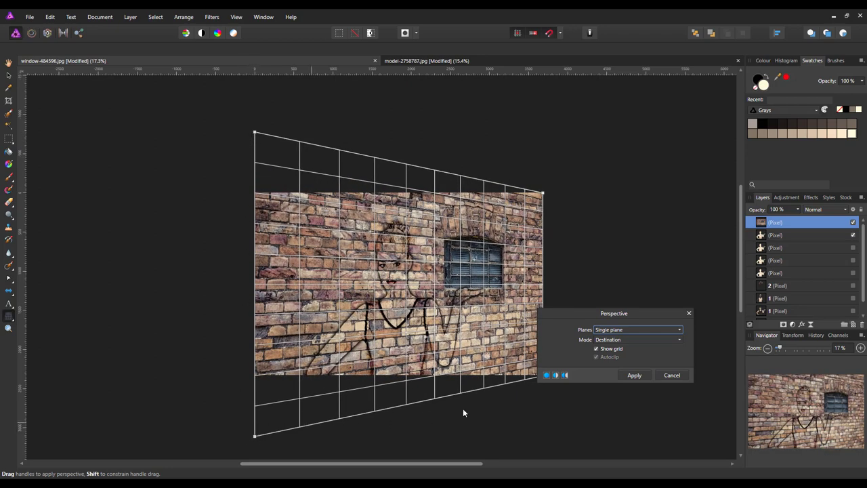
click(634, 376)
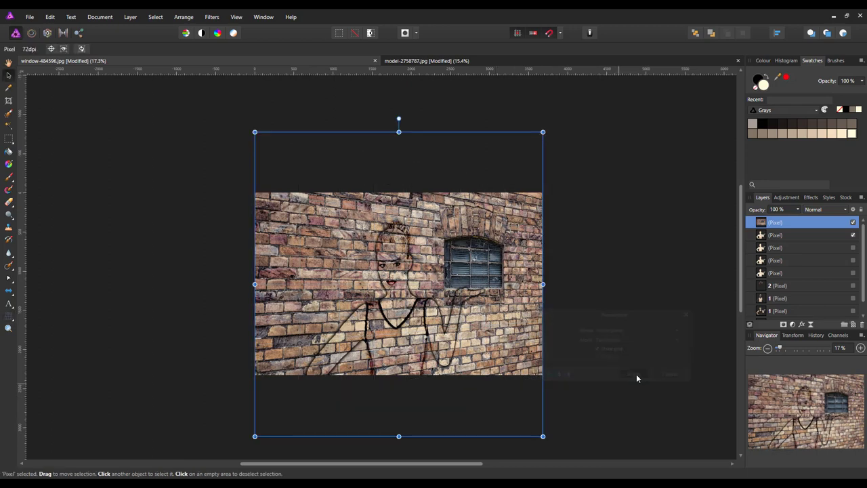
key(ctrl+0)
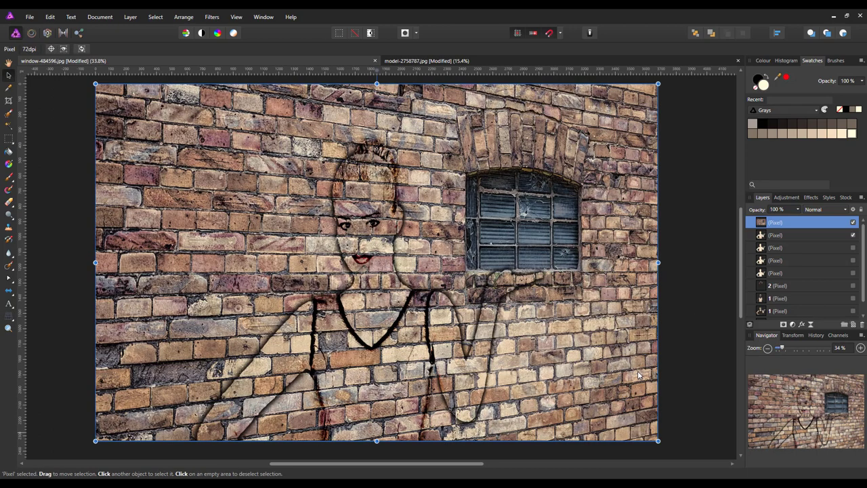